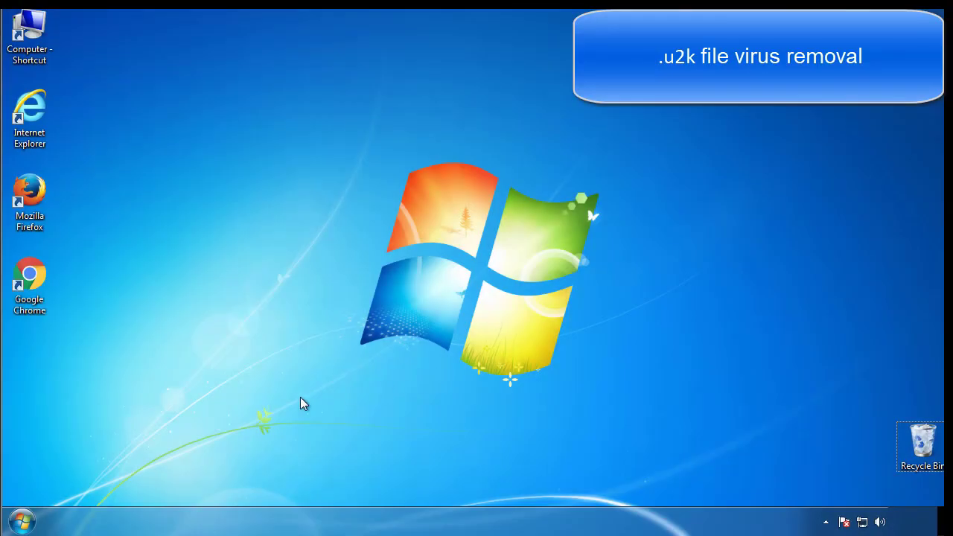
- Enable Safe boot on msconfig's Boot tab and restart into Safe Mode
{"action": "left_click", "coordinate": [22, 521]}
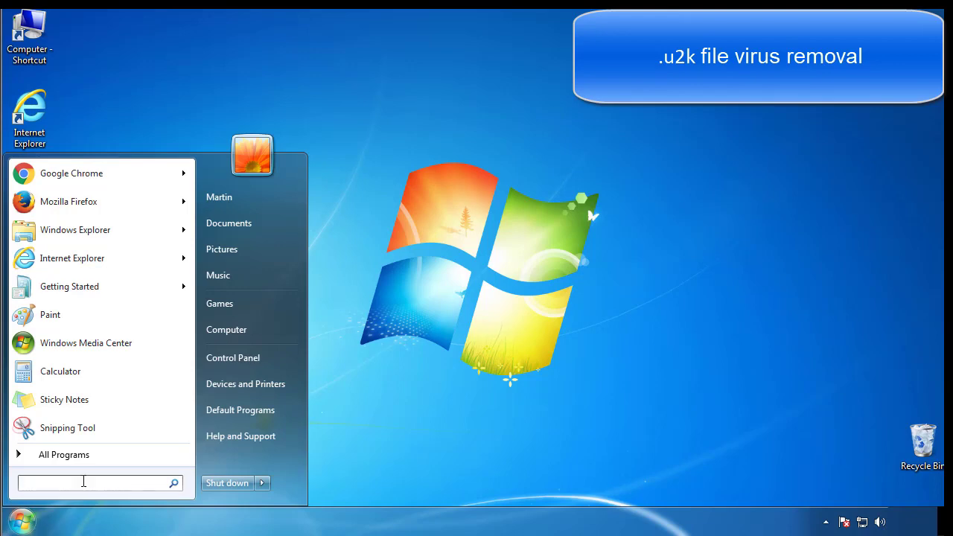
{"action": "type", "text": "mscon"}
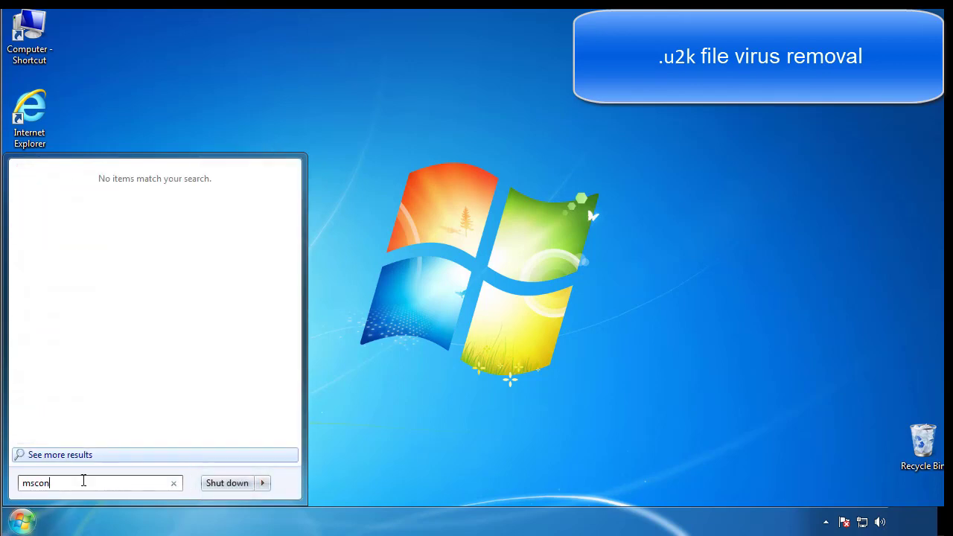
{"action": "type", "text": "fig"}
{"action": "key", "text": "Return"}
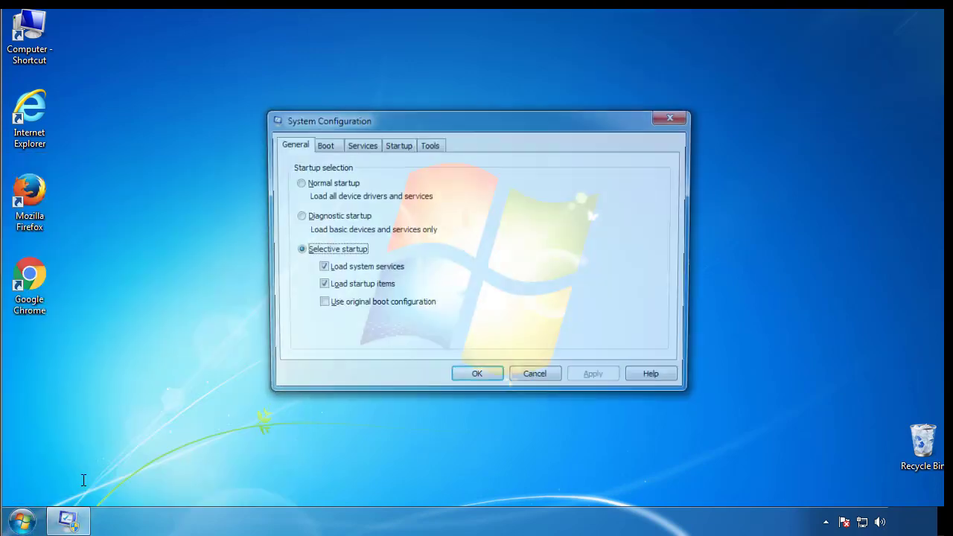
{"action": "left_click", "coordinate": [321, 146]}
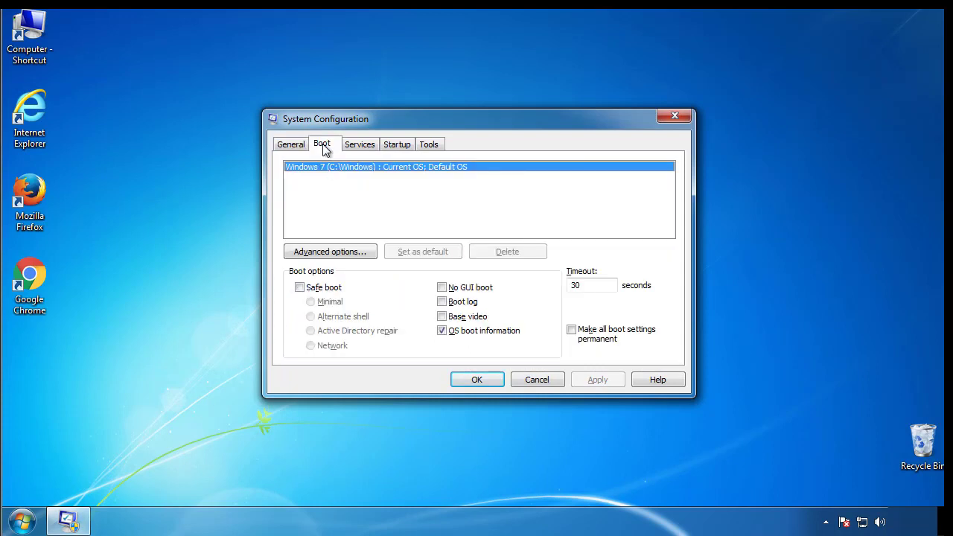
{"action": "left_click", "coordinate": [300, 287]}
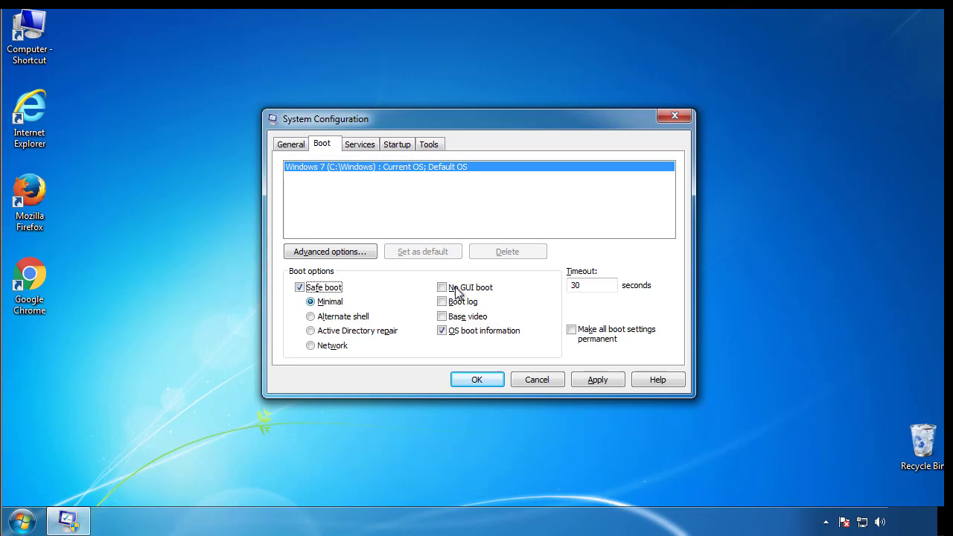
{"action": "left_click", "coordinate": [489, 385]}
{"action": "left_click", "coordinate": [430, 289]}
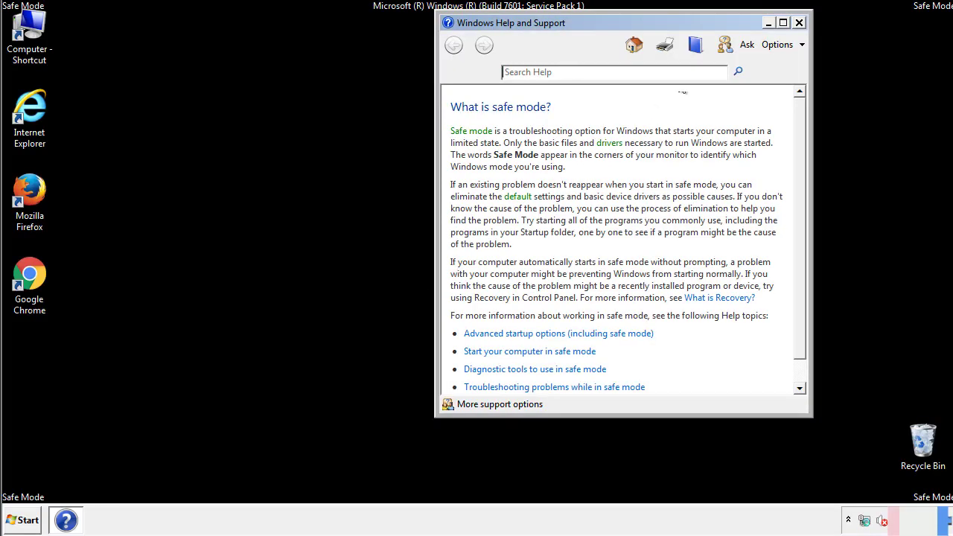
- Close Help and Support, set Folder Options to show hidden files, folders and drives, then close Control Panel
{"action": "left_click", "coordinate": [799, 23]}
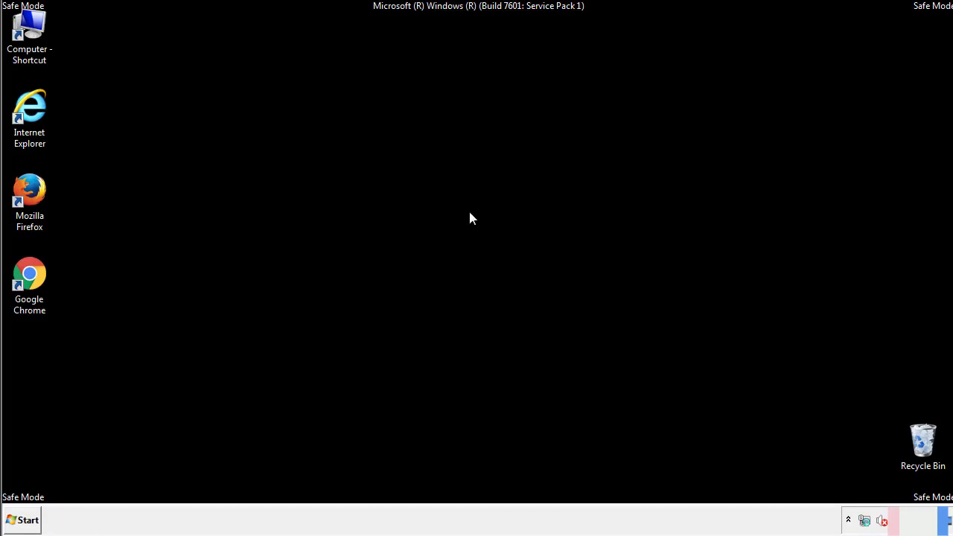
{"action": "left_click", "coordinate": [30, 518]}
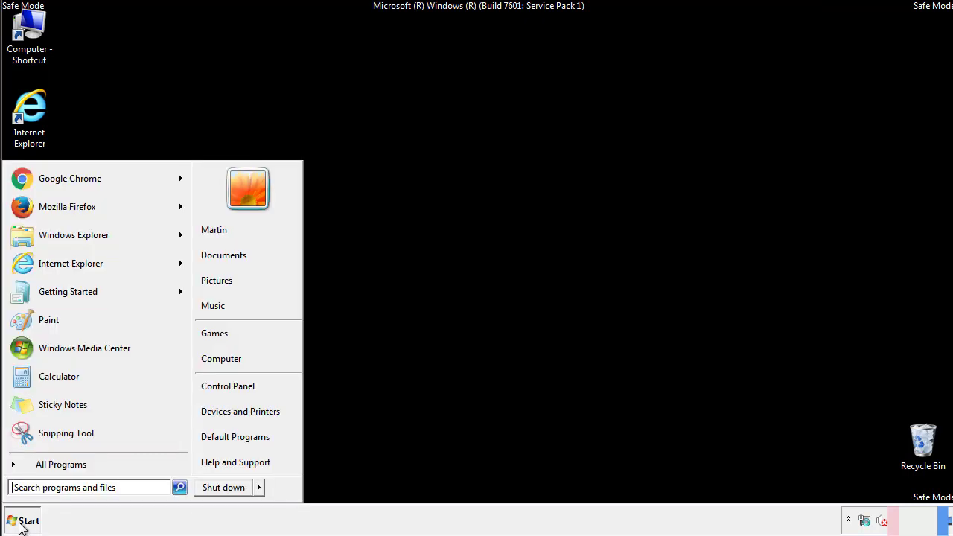
{"action": "left_click", "coordinate": [237, 384]}
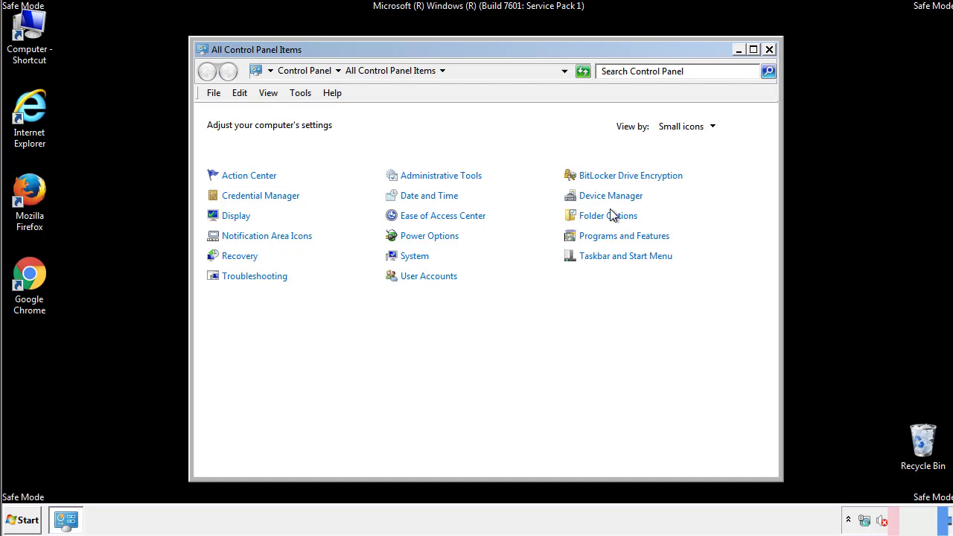
{"action": "left_click", "coordinate": [611, 217]}
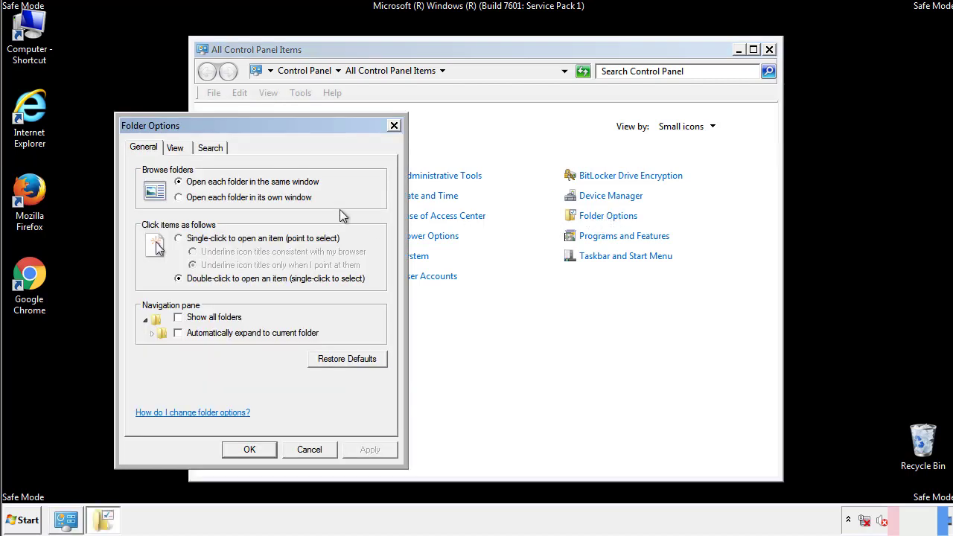
{"action": "left_click", "coordinate": [177, 150]}
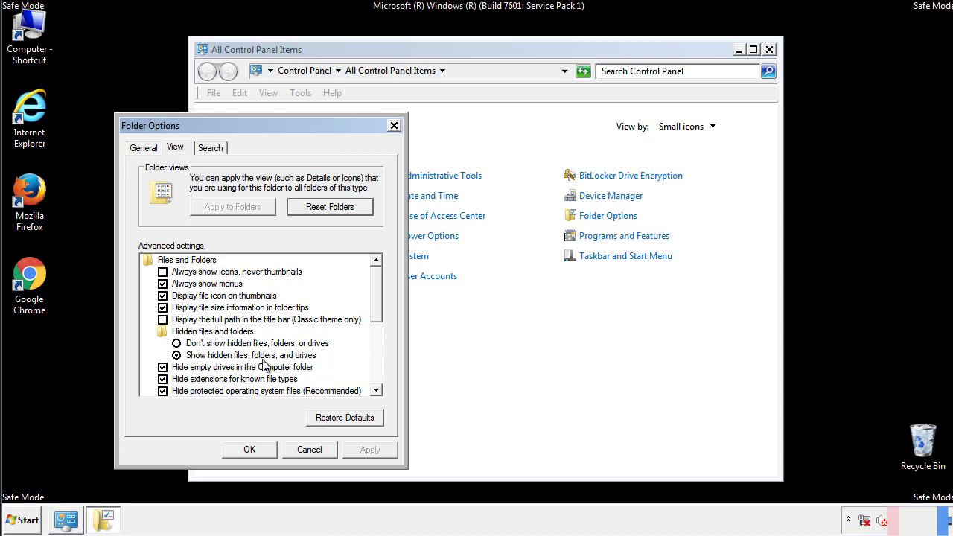
{"action": "left_click", "coordinate": [257, 448]}
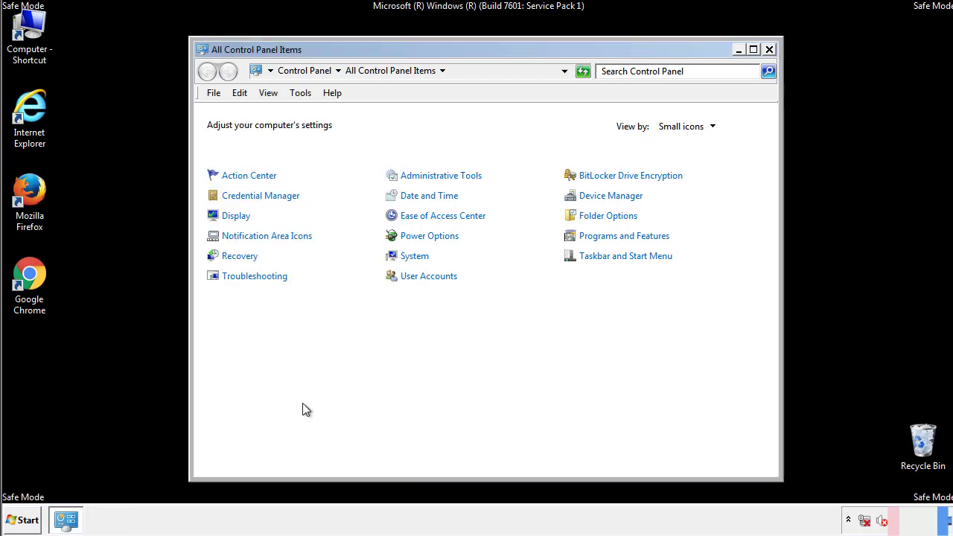
{"action": "left_click", "coordinate": [769, 50]}
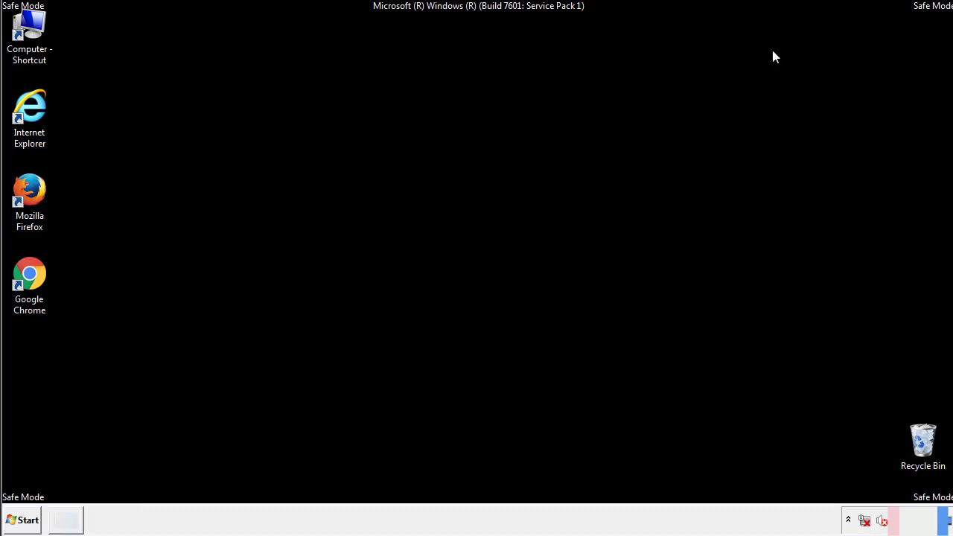
- Open Computer and browse into the Windows folder on Local Disk (C:)
{"action": "double_click", "coordinate": [39, 26]}
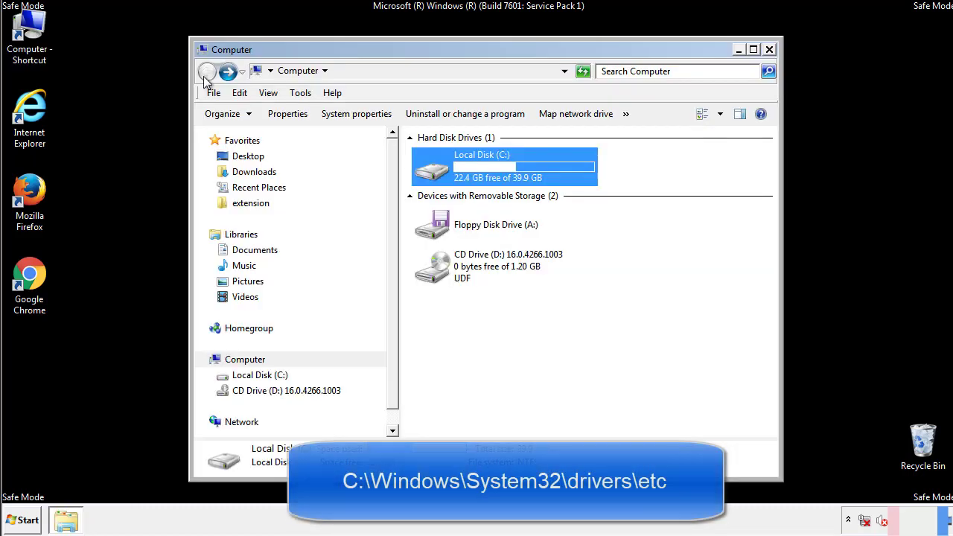
{"action": "double_click", "coordinate": [429, 169]}
{"action": "left_click", "coordinate": [434, 273]}
{"action": "double_click", "coordinate": [435, 274]}
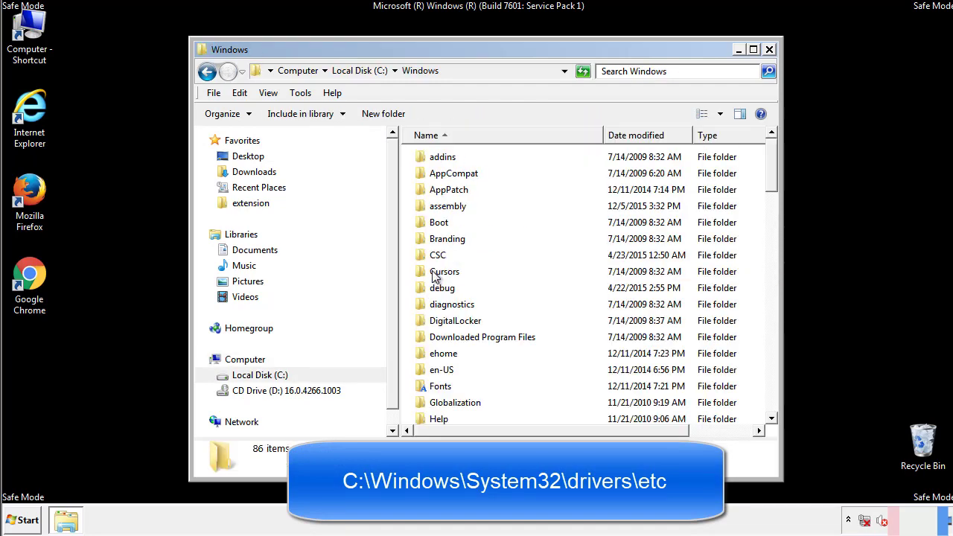
{"action": "scroll", "coordinate": [437, 337], "scroll_direction": "down", "scroll_amount": 2}
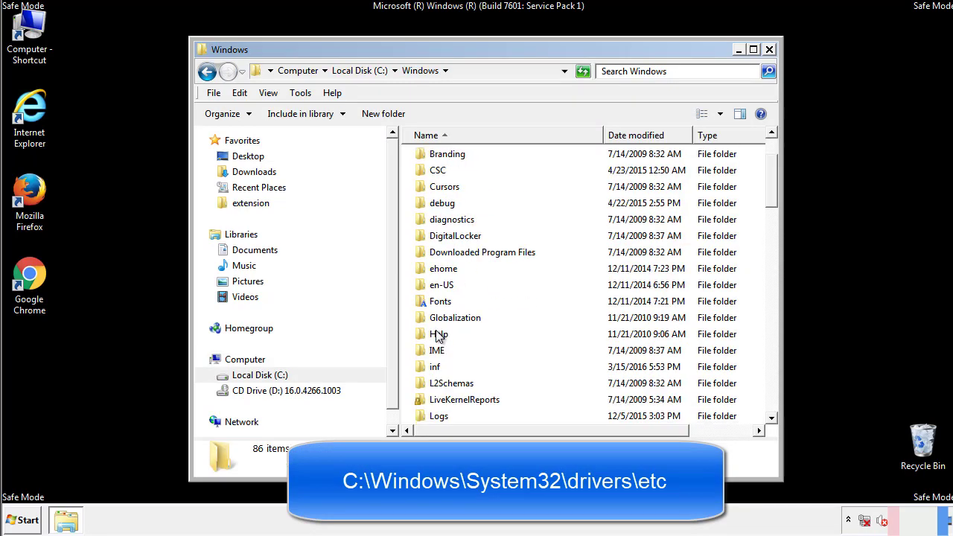
{"action": "scroll", "coordinate": [437, 337], "scroll_direction": "down", "scroll_amount": 2}
{"action": "scroll", "coordinate": [438, 336], "scroll_direction": "down", "scroll_amount": 2}
{"action": "scroll", "coordinate": [438, 338], "scroll_direction": "down", "scroll_amount": 3}
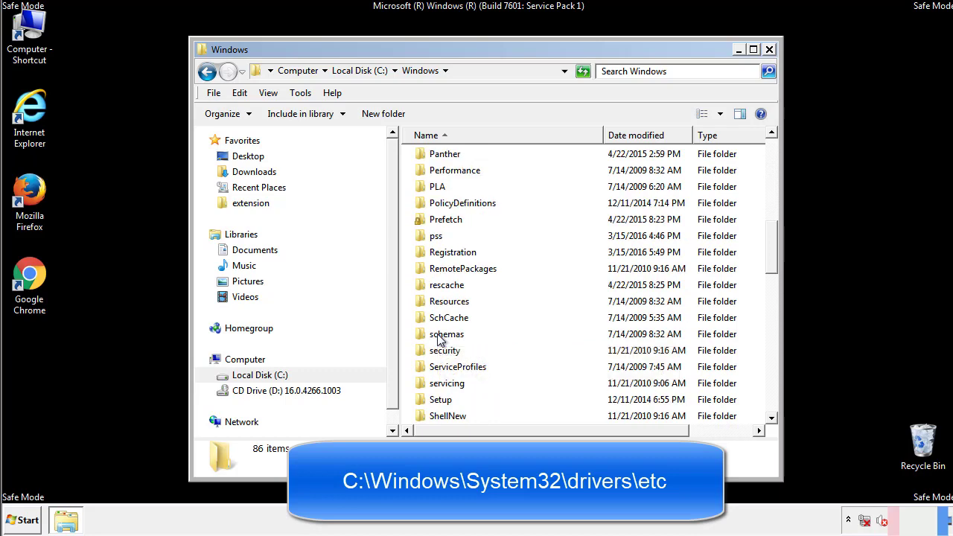
{"action": "scroll", "coordinate": [439, 338], "scroll_direction": "down", "scroll_amount": 2}
- Go through System32\drivers\etc and open the hosts file, bringing up Open with
{"action": "double_click", "coordinate": [450, 385]}
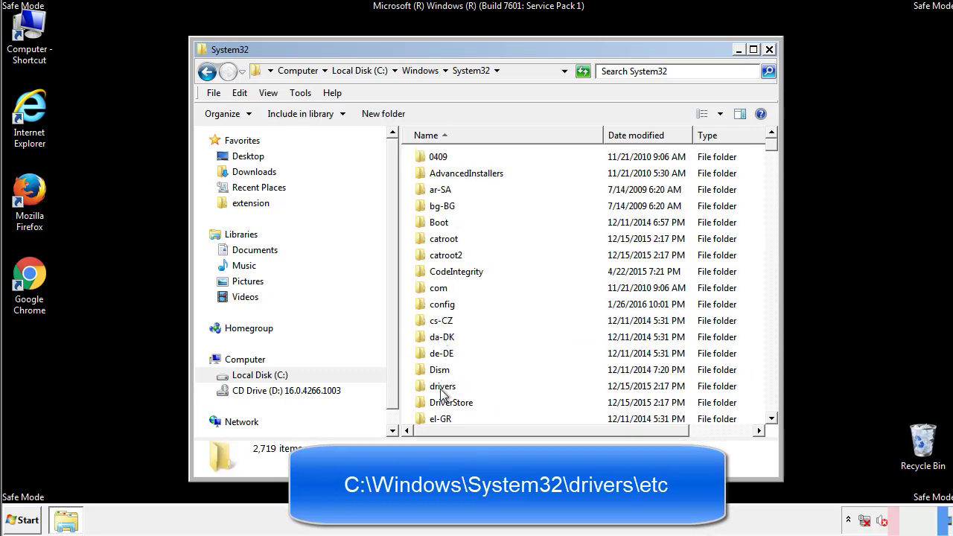
{"action": "double_click", "coordinate": [443, 387]}
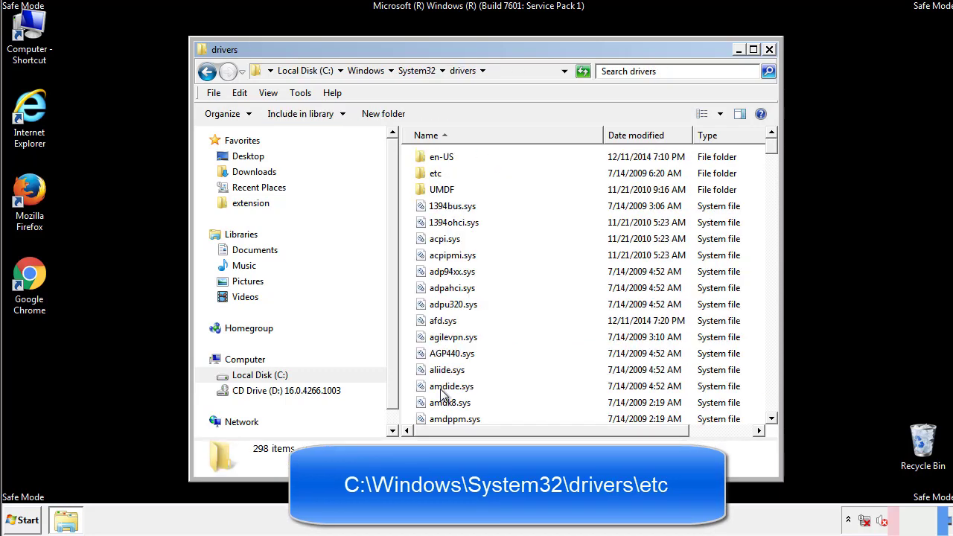
{"action": "double_click", "coordinate": [426, 179]}
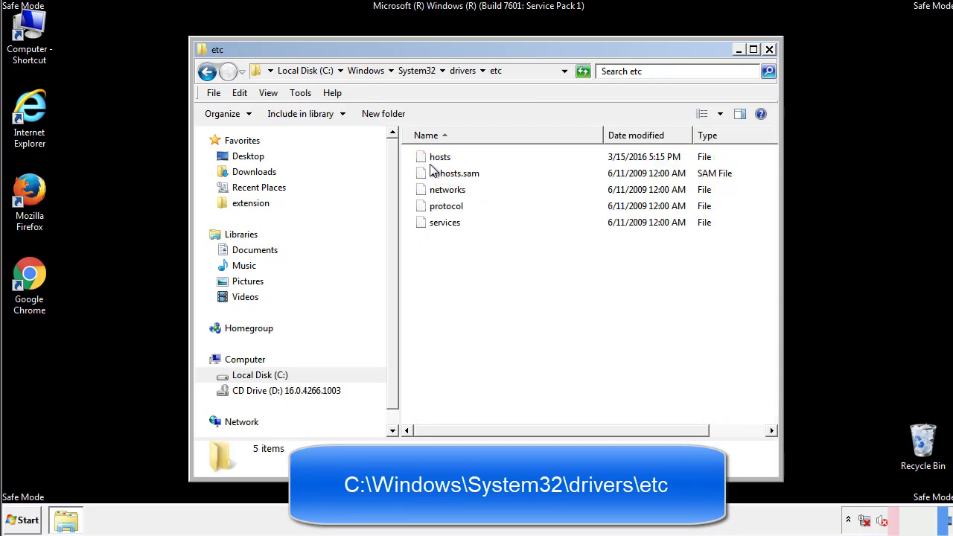
{"action": "double_click", "coordinate": [436, 159]}
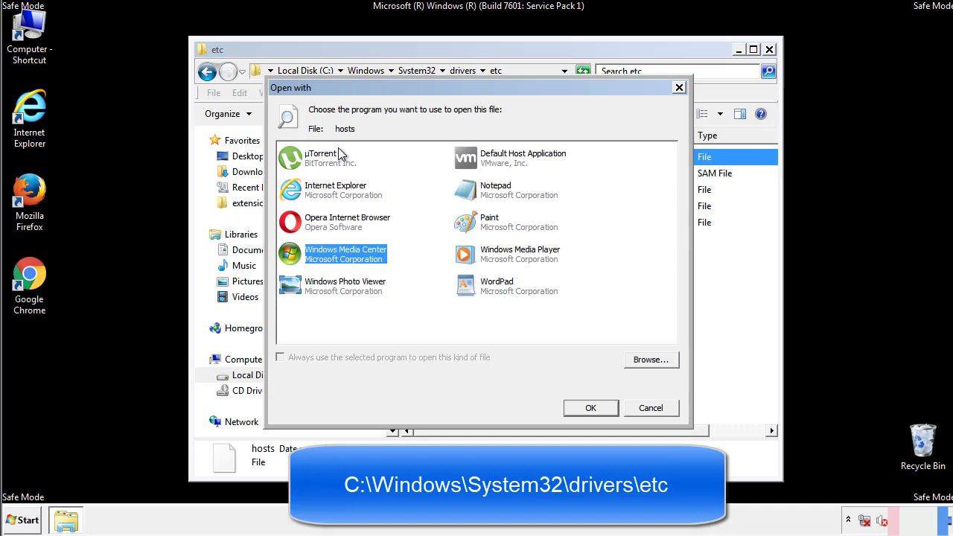
- Open hosts in Notepad and delete the four rogue entries below the localhost lines
{"action": "left_click", "coordinate": [482, 195]}
{"action": "left_click", "coordinate": [591, 409]}
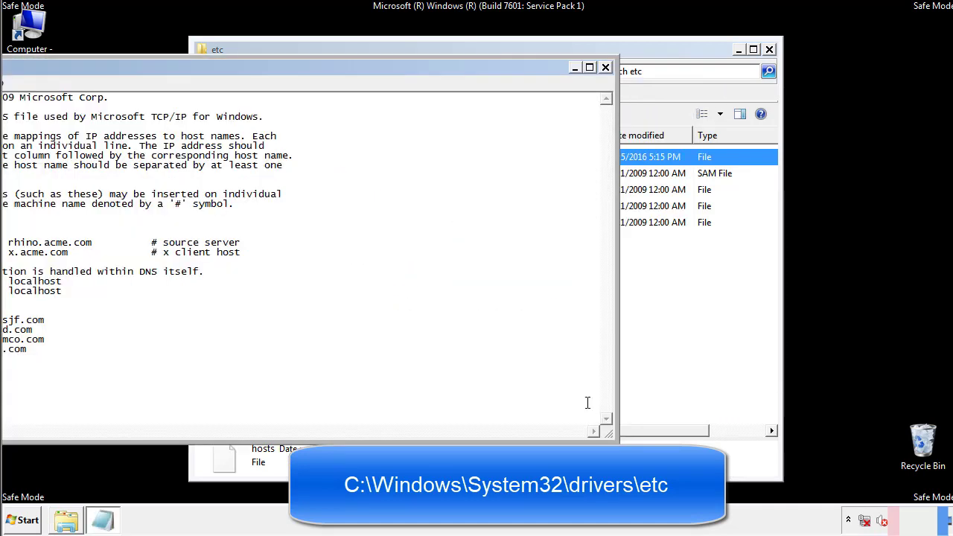
{"action": "left_click_drag", "start_coordinate": [389, 67], "coordinate": [606, 81]}
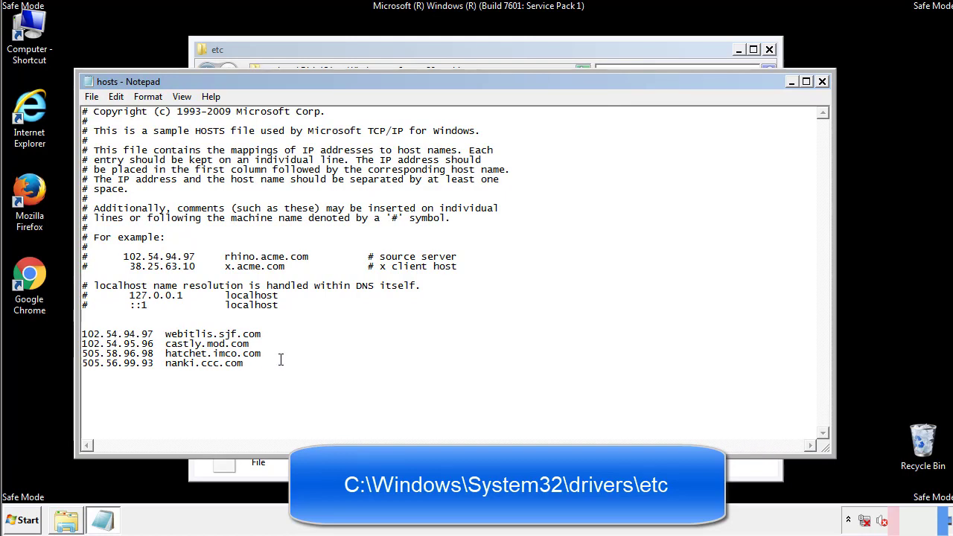
{"action": "left_click_drag", "start_coordinate": [266, 364], "coordinate": [82, 334]}
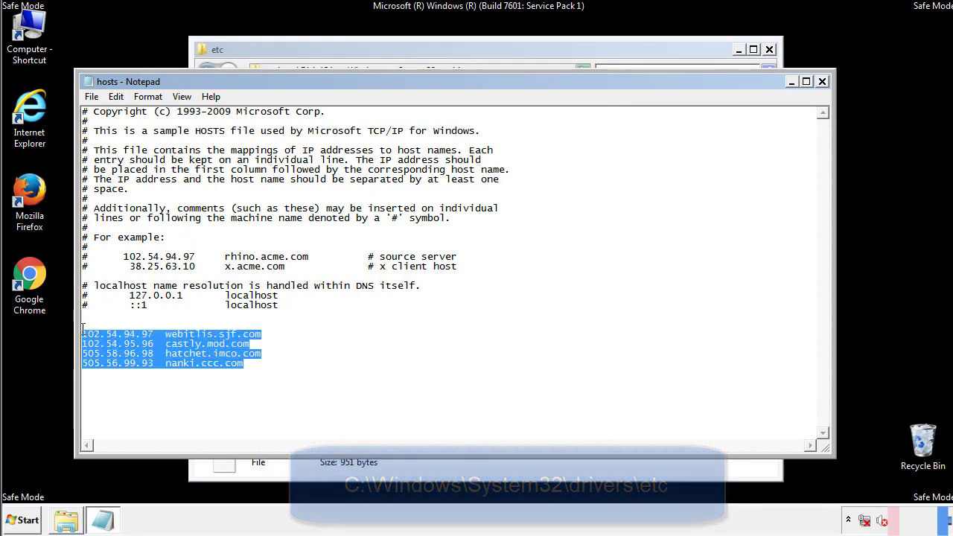
{"action": "key", "text": "Delete"}
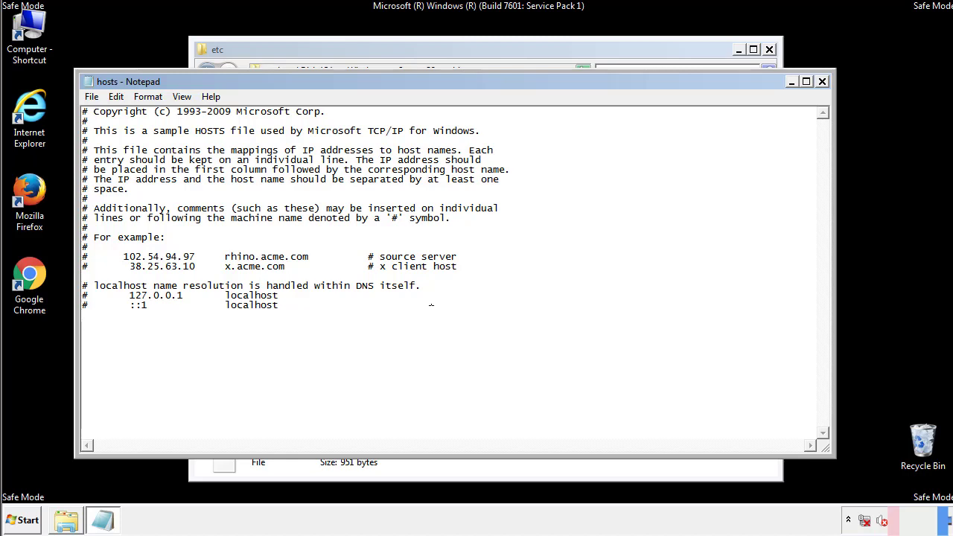
- Close Notepad saving the hosts file, then close the etc folder window
{"action": "left_click", "coordinate": [821, 82]}
{"action": "left_click", "coordinate": [420, 272]}
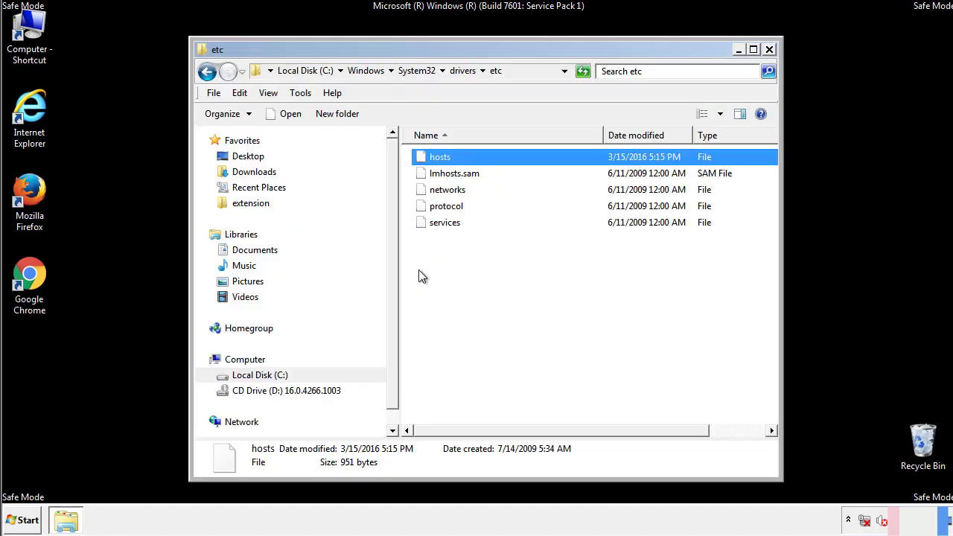
{"action": "left_click", "coordinate": [419, 270]}
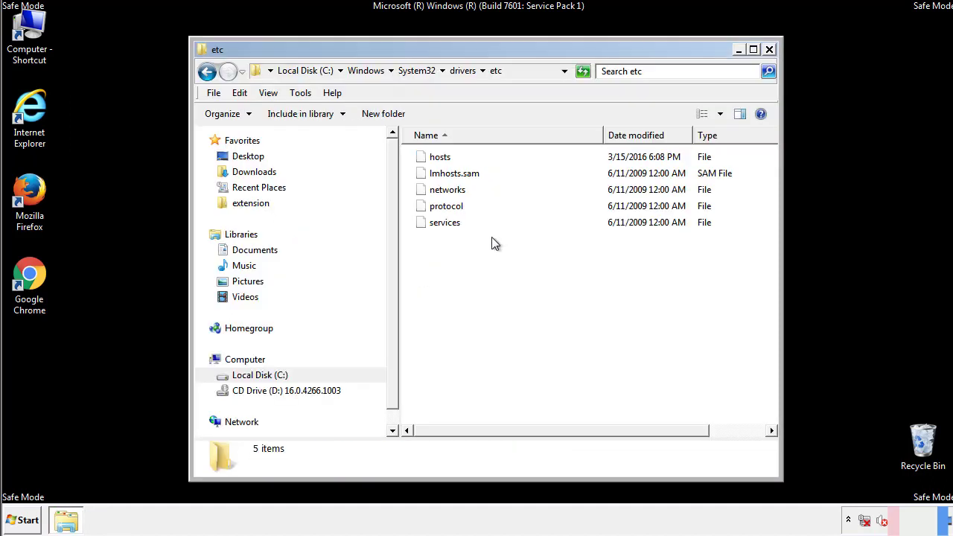
{"action": "left_click", "coordinate": [769, 49]}
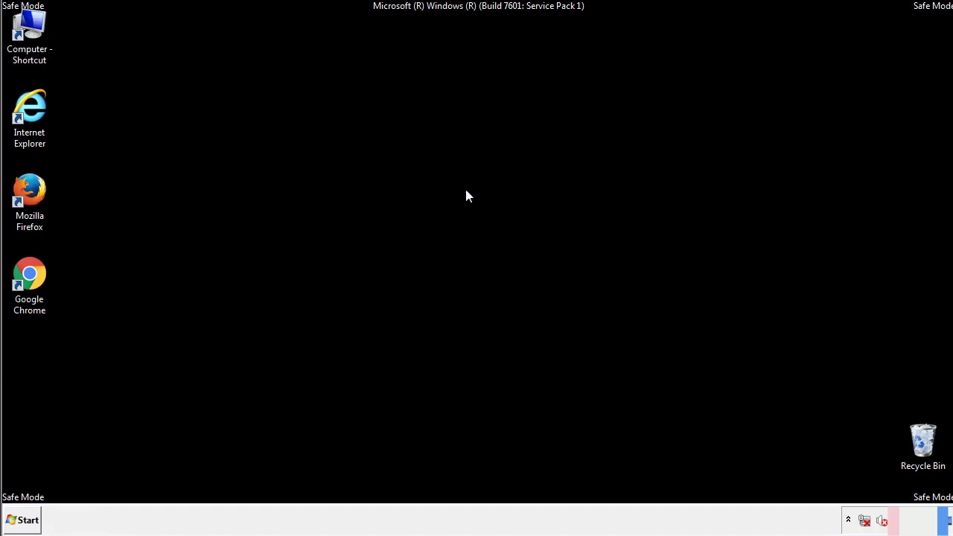
- Open the Startup folder from the All Programs list
{"action": "left_click", "coordinate": [23, 519]}
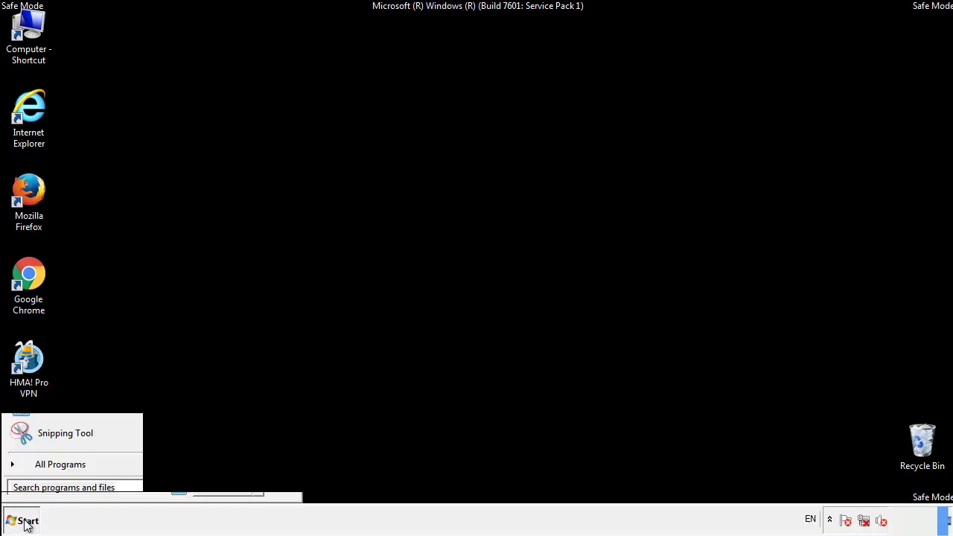
{"action": "left_click", "coordinate": [42, 469]}
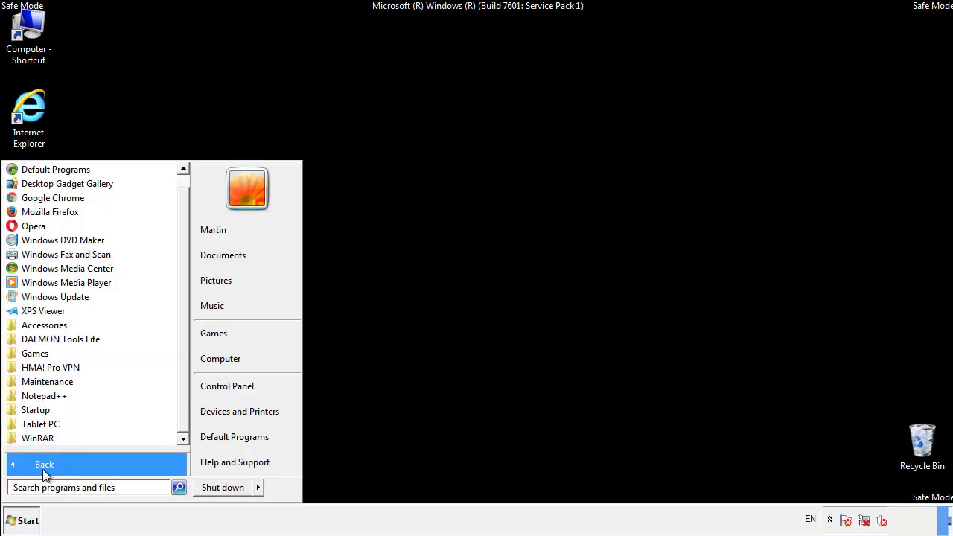
{"action": "right_click", "coordinate": [40, 412]}
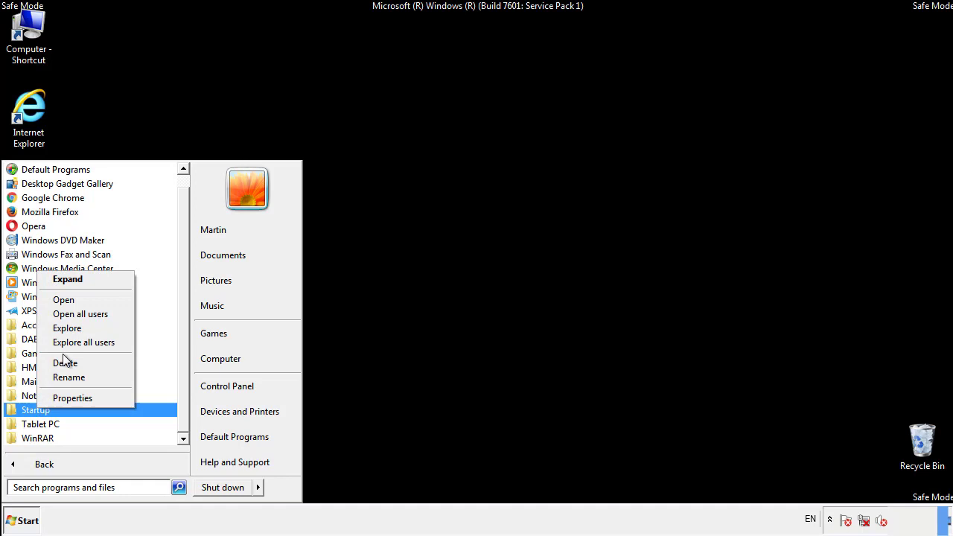
{"action": "left_click", "coordinate": [72, 299]}
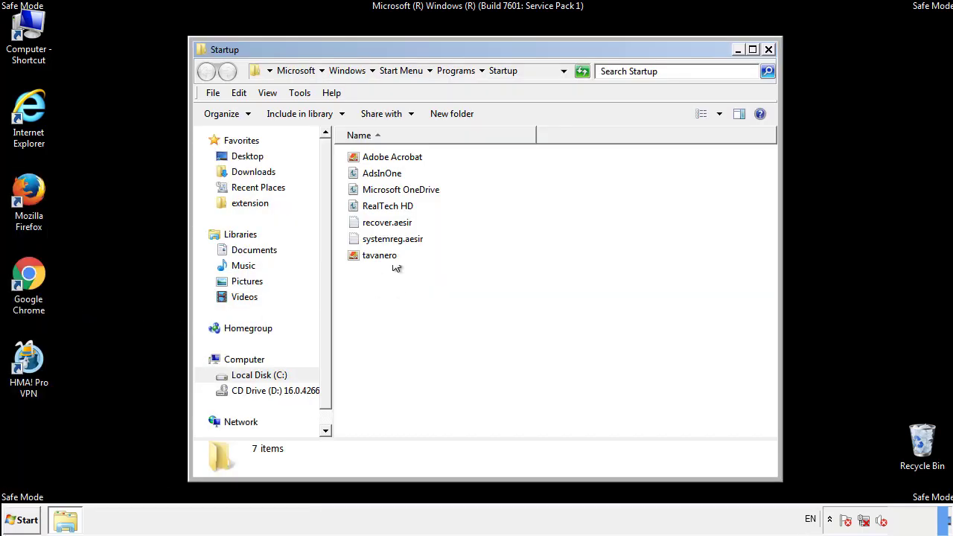
- Delete AdsInOne, recover.aesir, systemreg.aesir and tavanero, then close the Startup window
{"action": "left_click", "coordinate": [388, 174]}
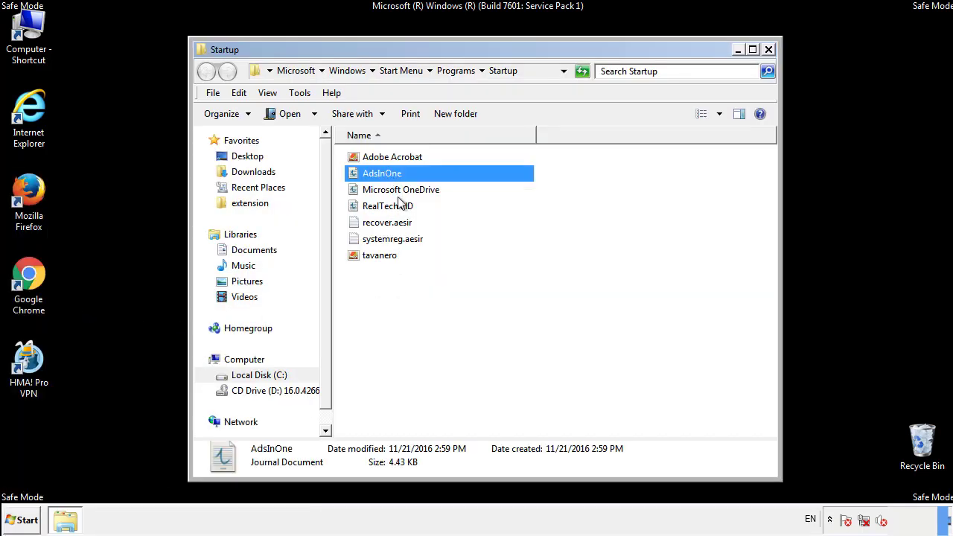
{"action": "left_click", "coordinate": [395, 222], "text": "ctrl"}
{"action": "left_click", "coordinate": [393, 239], "text": "ctrl"}
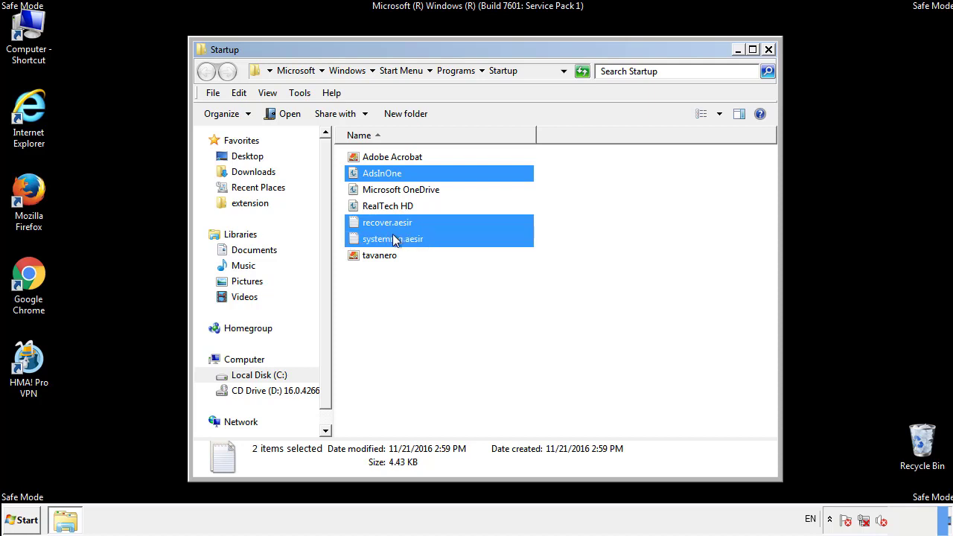
{"action": "left_click", "coordinate": [381, 253], "text": "ctrl"}
{"action": "right_click", "coordinate": [377, 256]}
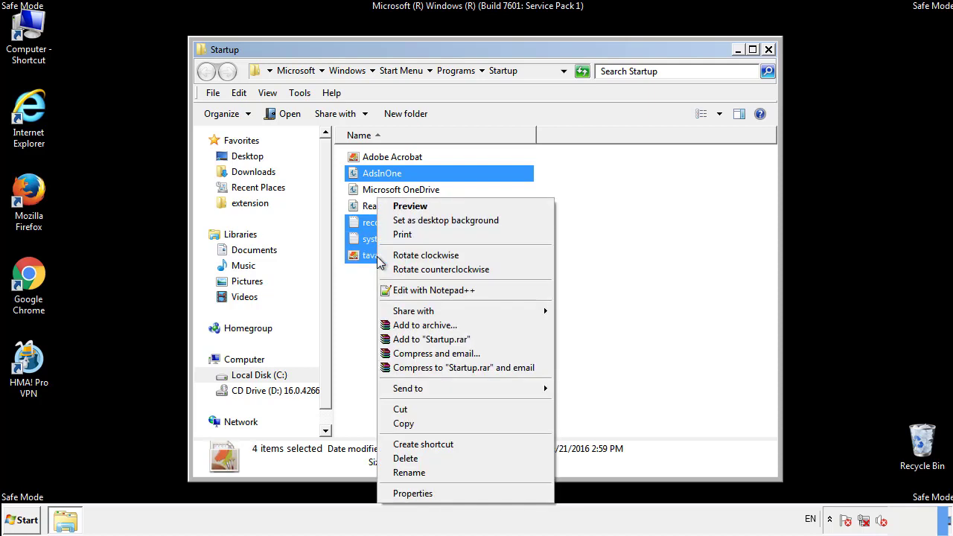
{"action": "left_click", "coordinate": [402, 457]}
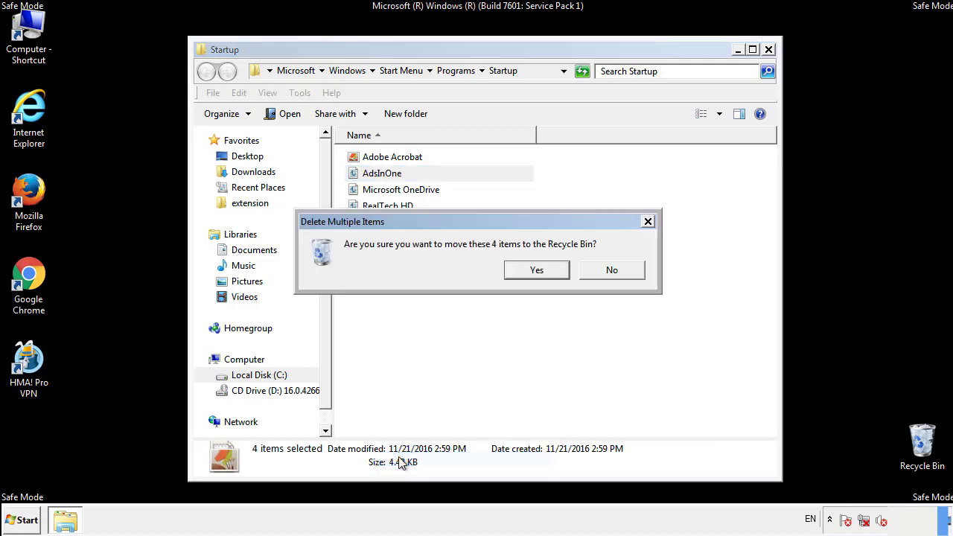
{"action": "left_click", "coordinate": [528, 270]}
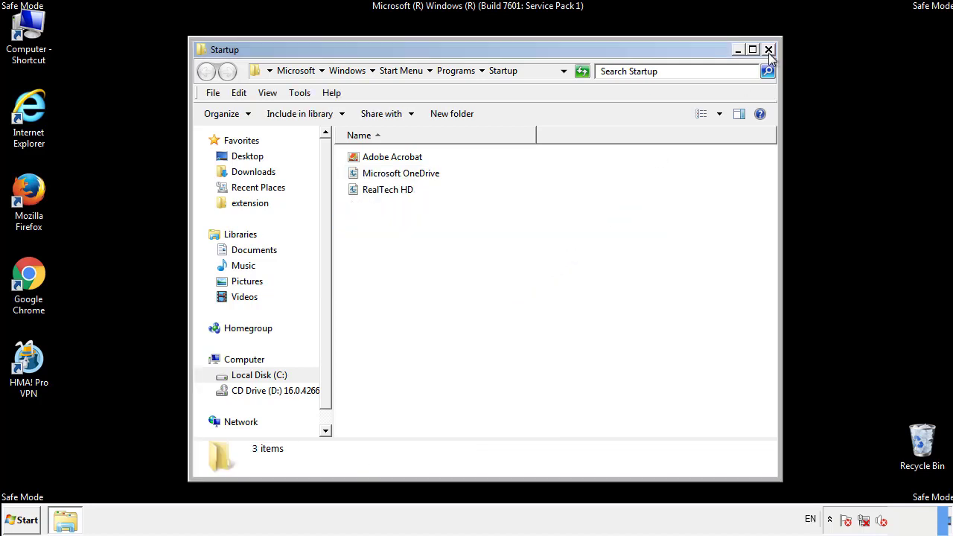
{"action": "left_click", "coordinate": [769, 52]}
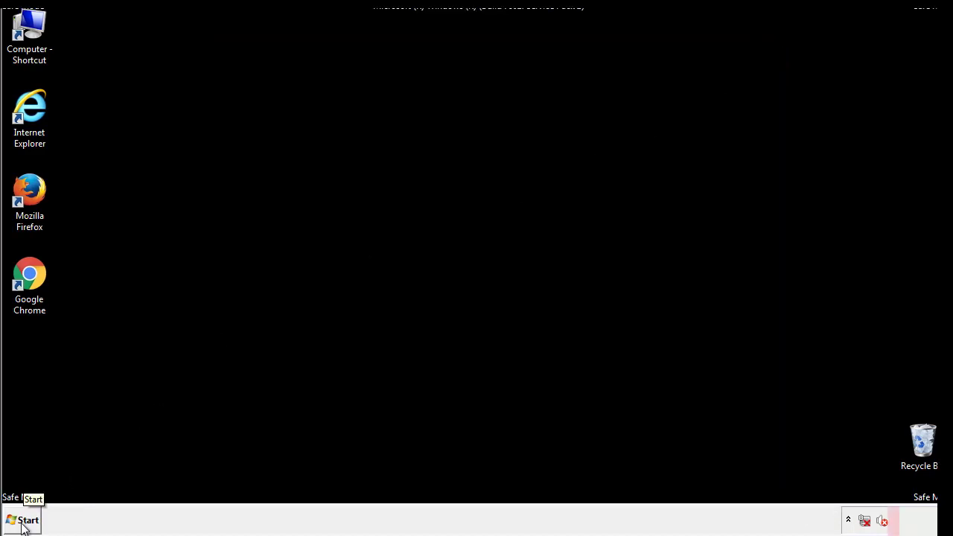
- Launch regedit and expand HKEY_LOCAL_MACHINE\SOFTWARE
{"action": "left_click", "coordinate": [24, 526]}
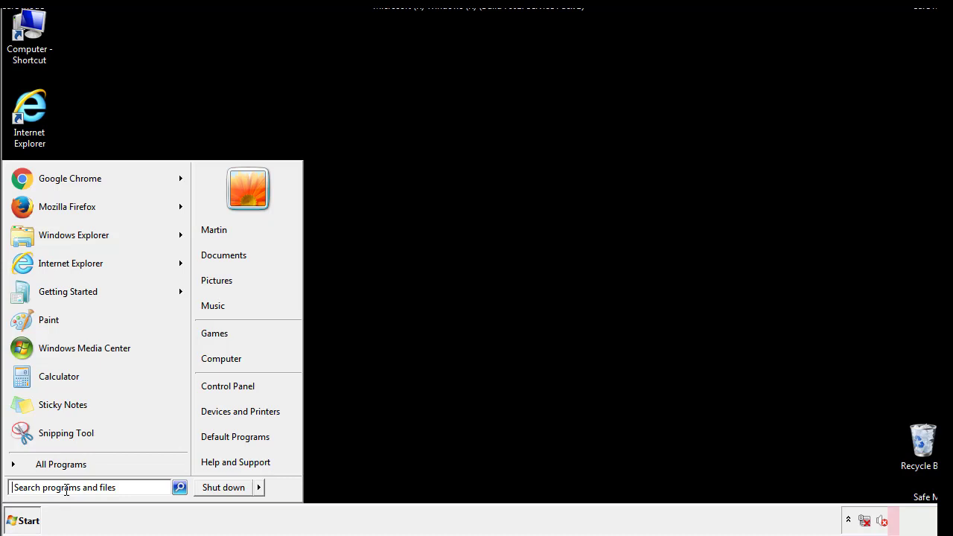
{"action": "type", "text": "reged"}
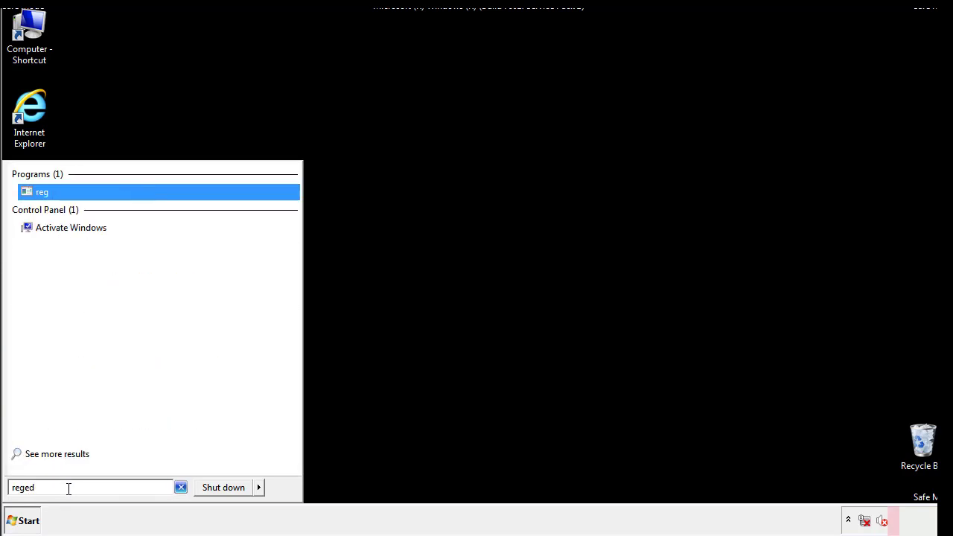
{"action": "type", "text": "it"}
{"action": "key", "text": "Return"}
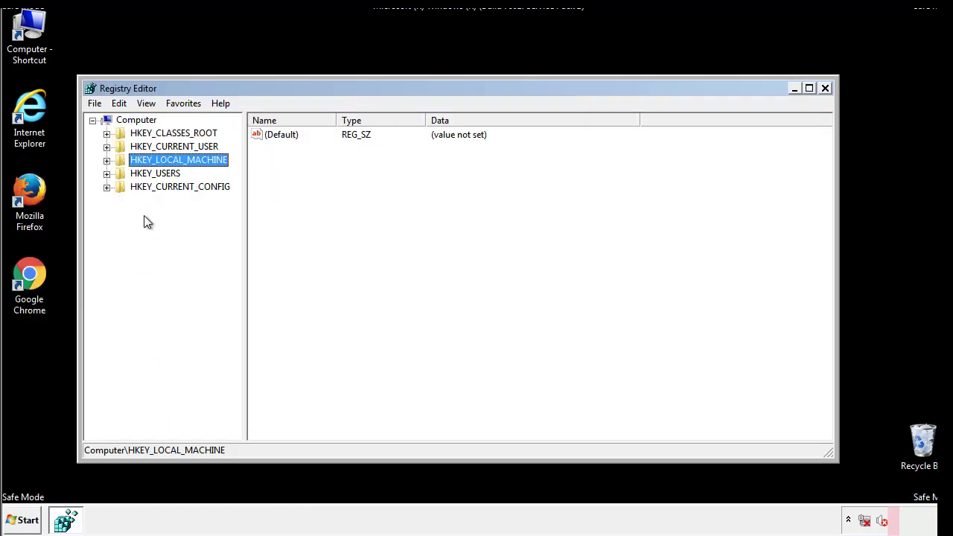
{"action": "left_click", "coordinate": [106, 160]}
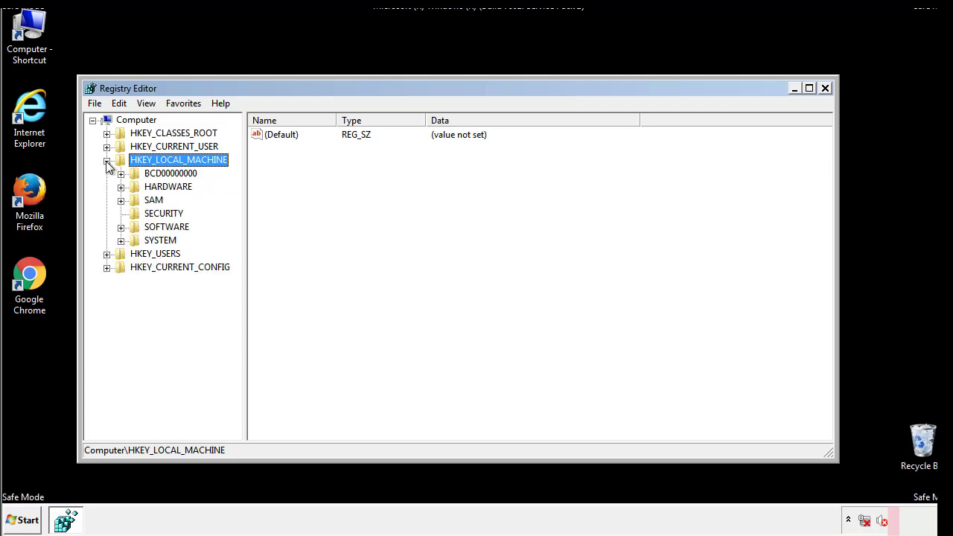
{"action": "left_click", "coordinate": [121, 227]}
{"action": "left_click_drag", "start_coordinate": [235, 219], "coordinate": [235, 247]}
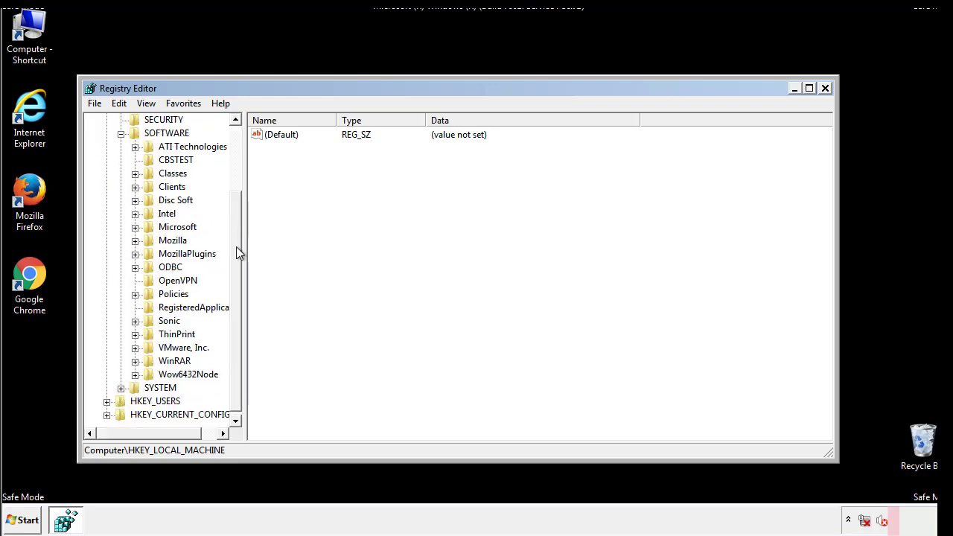
- Expand Microsoft\Windows\CurrentVersion to bring its Run key into view
{"action": "left_click", "coordinate": [135, 227]}
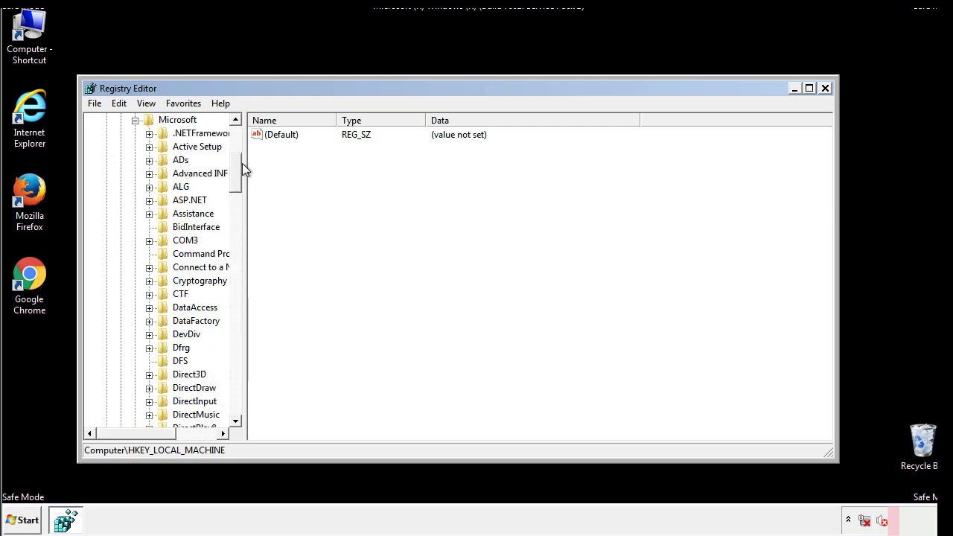
{"action": "mouse_move", "coordinate": [234, 183]}
{"action": "left_mouse_down"}
{"action": "mouse_move", "coordinate": [235, 393]}
{"action": "mouse_move", "coordinate": [236, 385]}
{"action": "left_mouse_up"}
{"action": "left_click", "coordinate": [149, 227]}
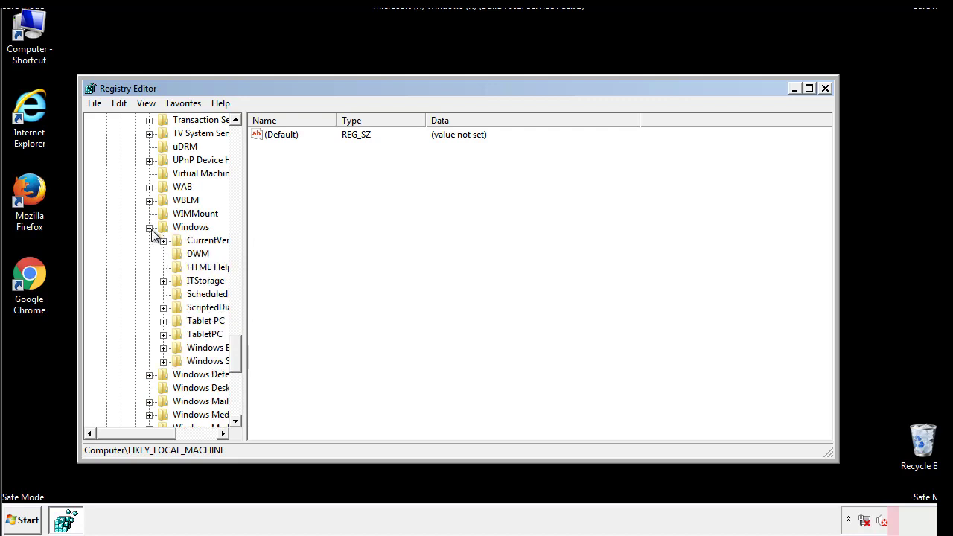
{"action": "left_click_drag", "start_coordinate": [129, 435], "coordinate": [152, 437]}
{"action": "left_click", "coordinate": [124, 241]}
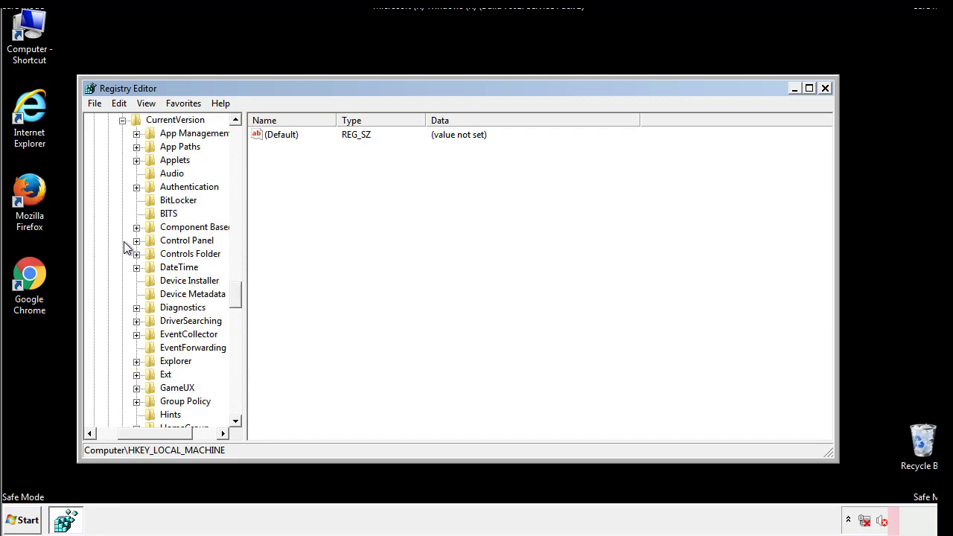
{"action": "mouse_move", "coordinate": [242, 294]}
{"action": "left_mouse_down"}
{"action": "mouse_move", "coordinate": [238, 362]}
{"action": "mouse_move", "coordinate": [235, 345]}
{"action": "left_mouse_up"}
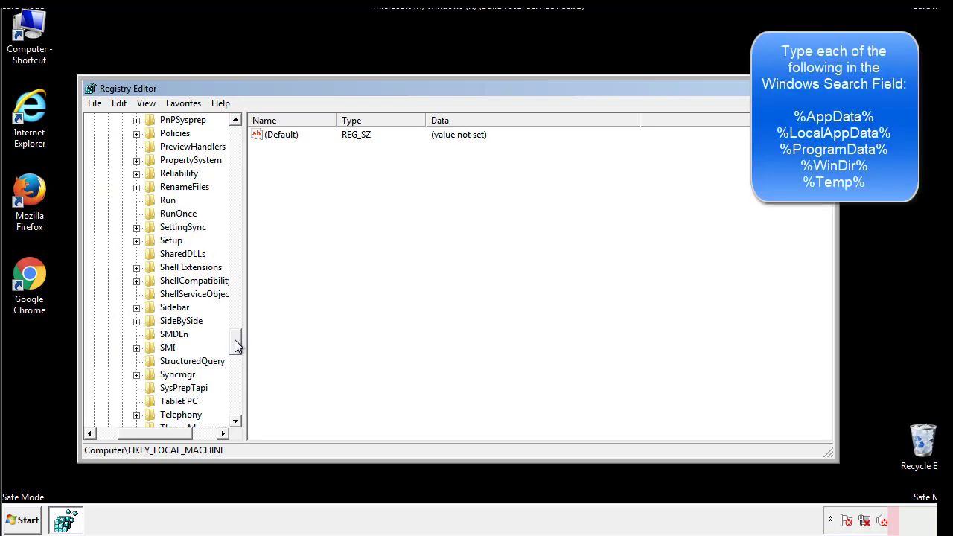
- Delete the tappi.loc value from HKLM's Run key, keeping only the VMware entry
{"action": "left_click", "coordinate": [156, 202]}
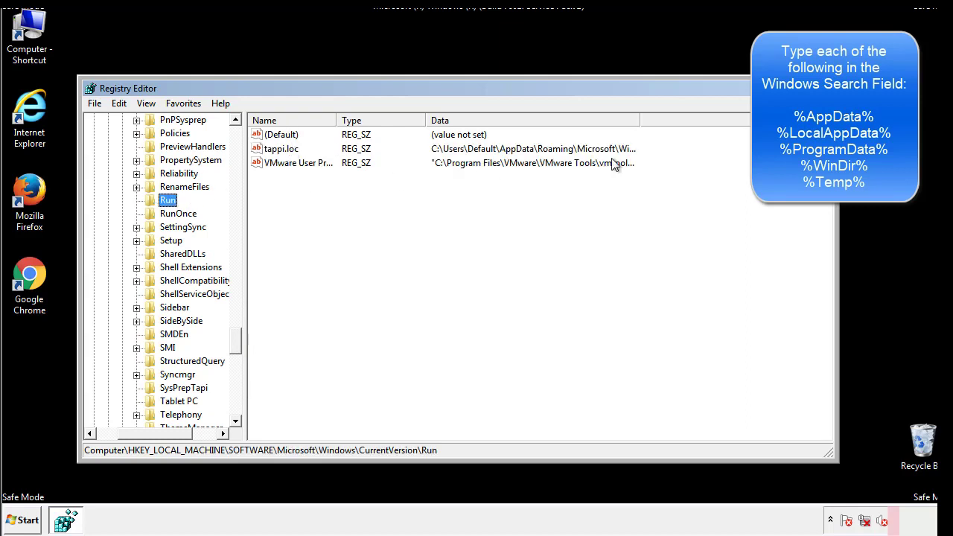
{"action": "left_click", "coordinate": [282, 152]}
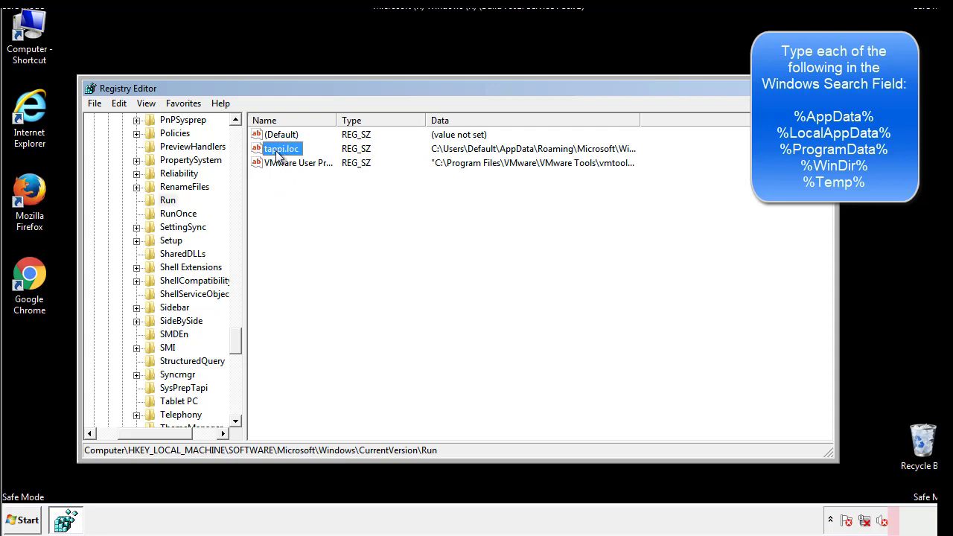
{"action": "right_click", "coordinate": [276, 151]}
{"action": "left_click", "coordinate": [298, 194]}
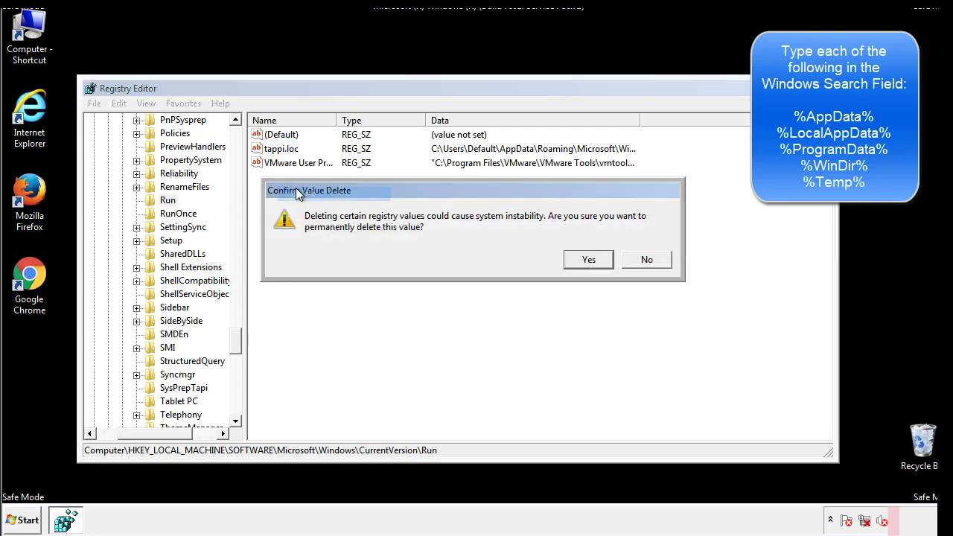
{"action": "left_click", "coordinate": [579, 262]}
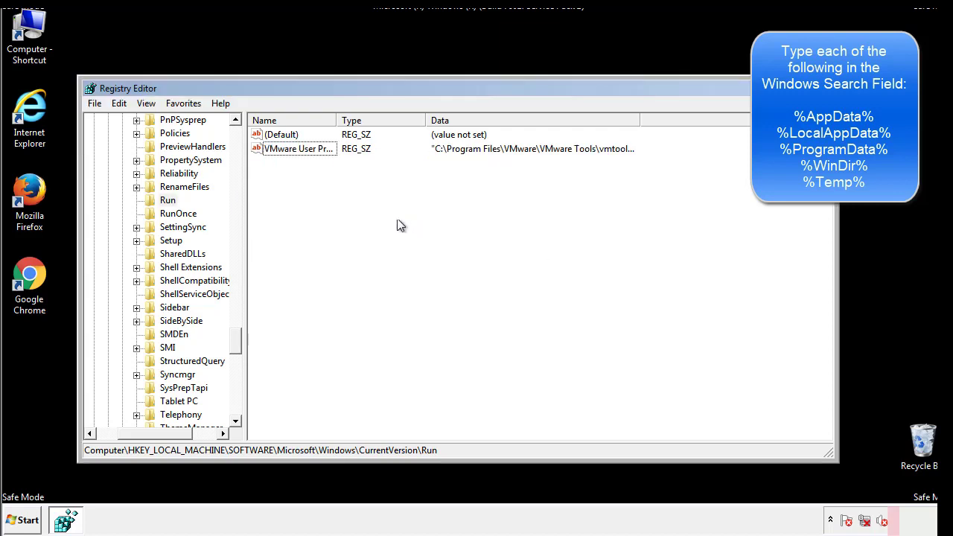
{"action": "left_click_drag", "start_coordinate": [236, 338], "coordinate": [235, 404]}
{"action": "left_click_drag", "start_coordinate": [149, 439], "coordinate": [118, 441]}
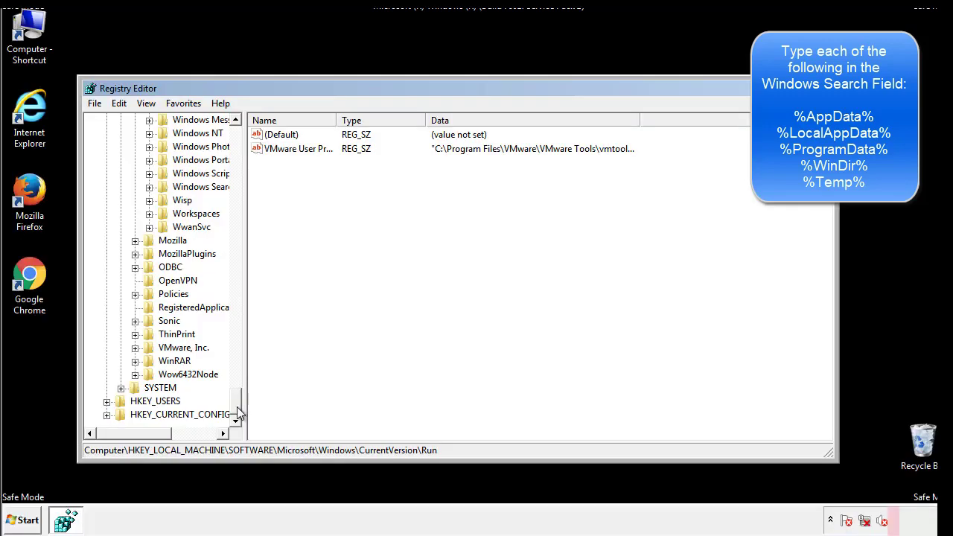
{"action": "left_click_drag", "start_coordinate": [238, 408], "coordinate": [243, 142]}
- Collapse HKEY_LOCAL_MACHINE and expand HKEY_CURRENT_USER\Software\Microsoft
{"action": "left_click", "coordinate": [107, 160]}
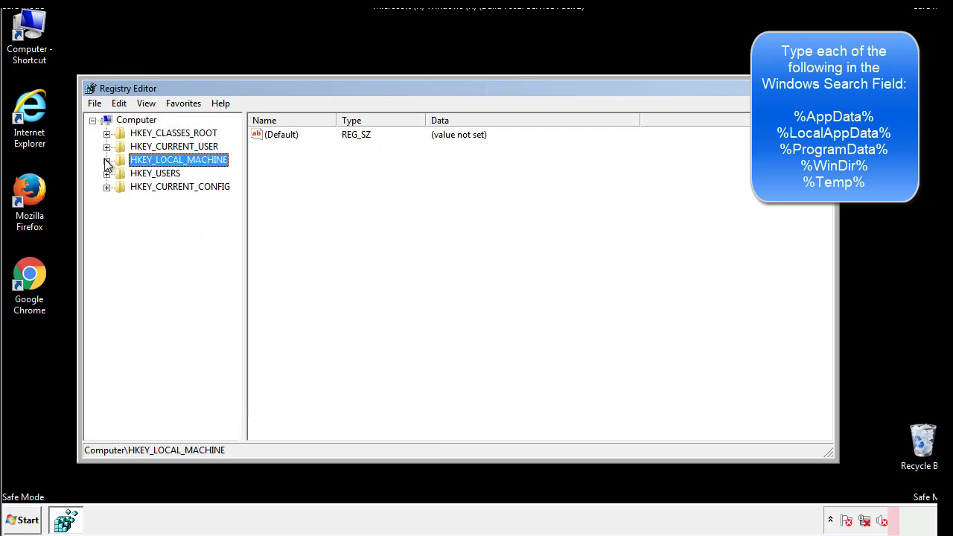
{"action": "left_click", "coordinate": [106, 146]}
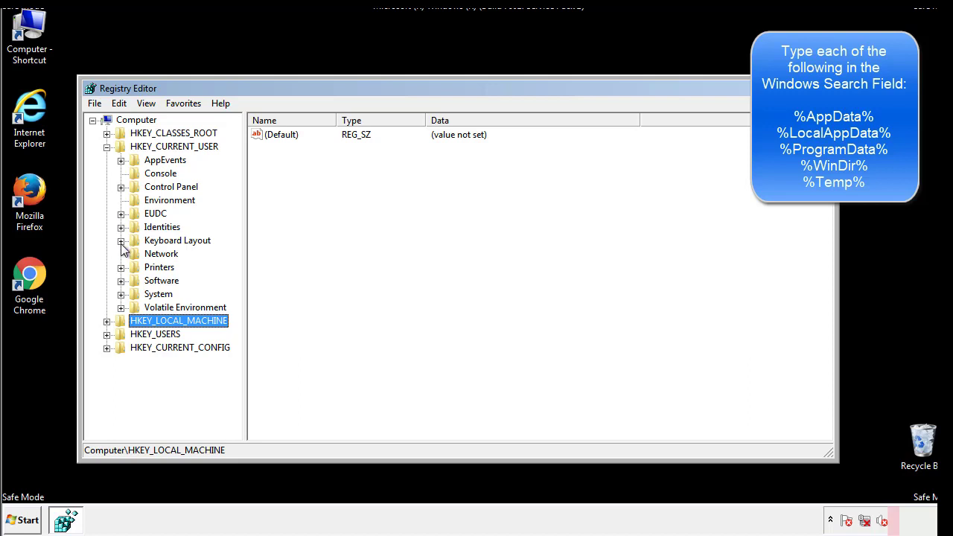
{"action": "left_click", "coordinate": [120, 281]}
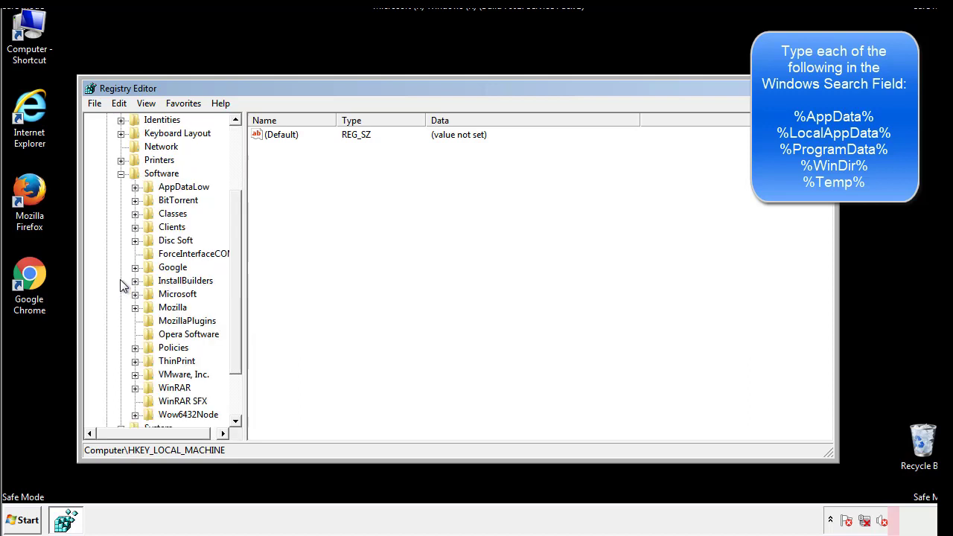
{"action": "left_click_drag", "start_coordinate": [234, 270], "coordinate": [234, 283]}
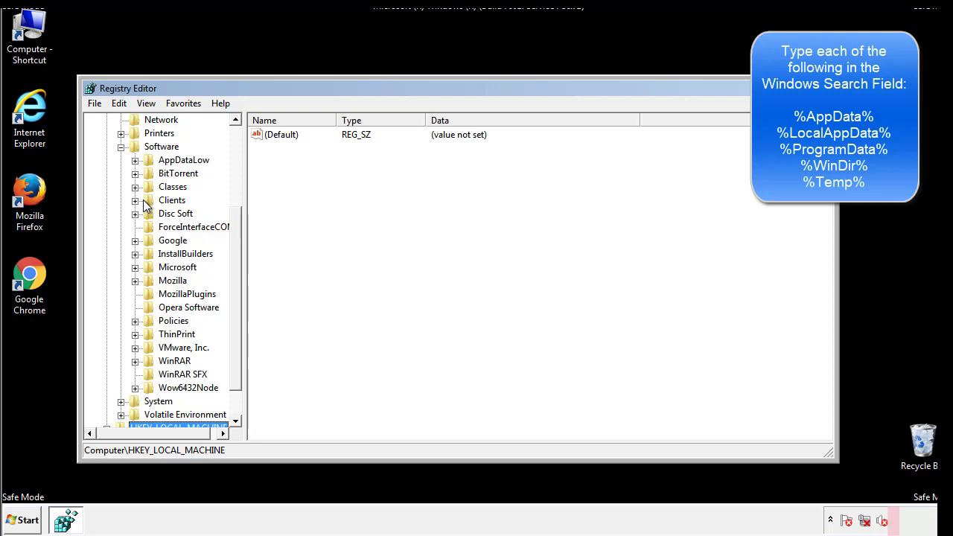
{"action": "left_click", "coordinate": [135, 268]}
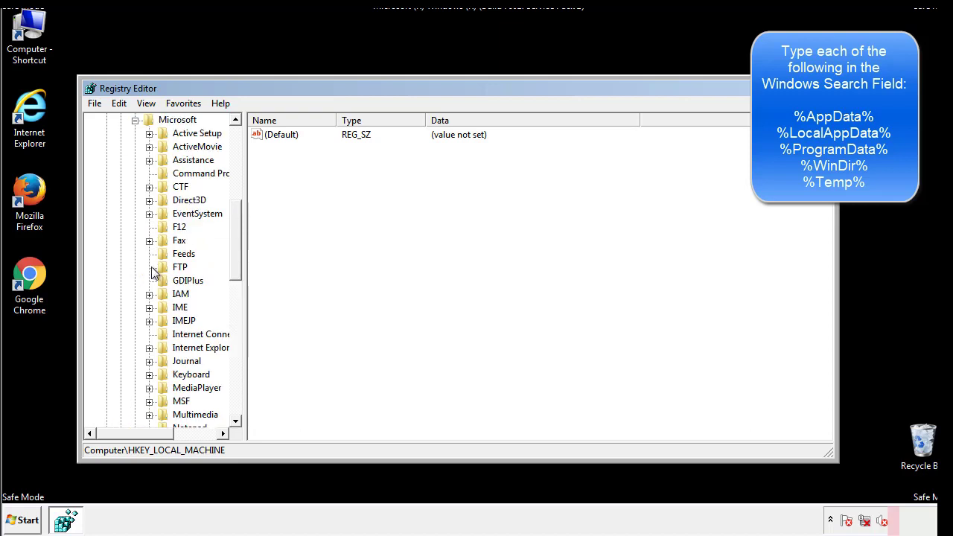
{"action": "left_click_drag", "start_coordinate": [233, 217], "coordinate": [235, 316]}
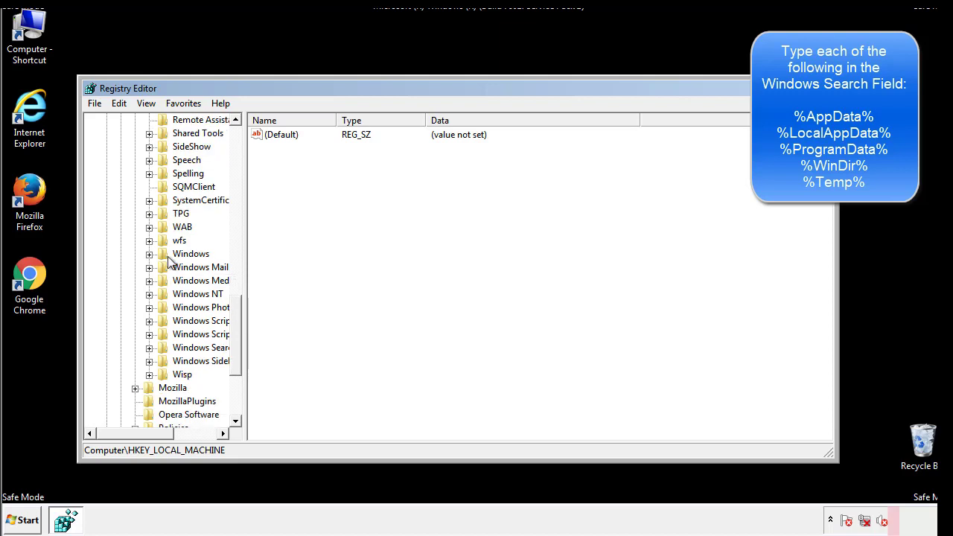
- Review the current user's CurrentVersion\Run values, only DAEMON Tools, then collapse Windows
{"action": "left_click", "coordinate": [149, 254]}
{"action": "left_click", "coordinate": [164, 268]}
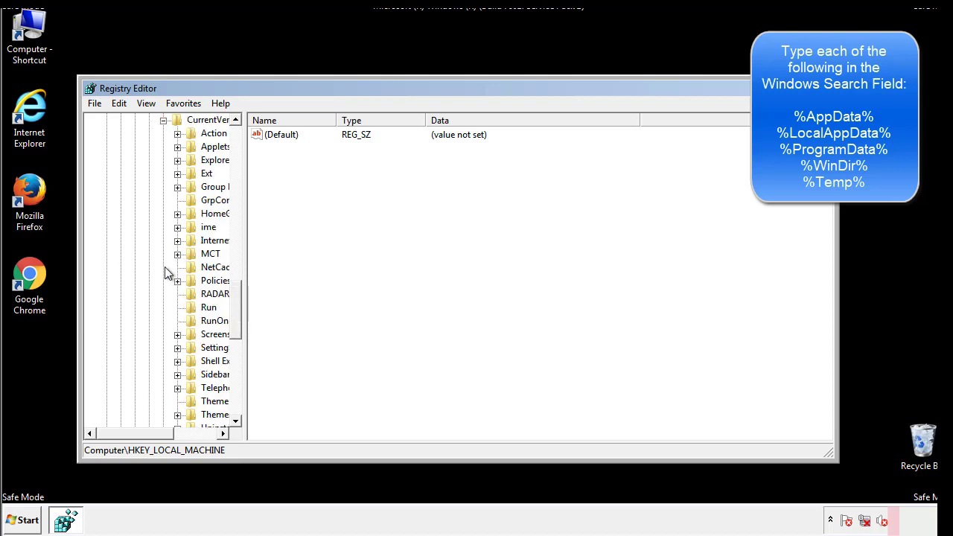
{"action": "left_click_drag", "start_coordinate": [145, 437], "coordinate": [167, 433]}
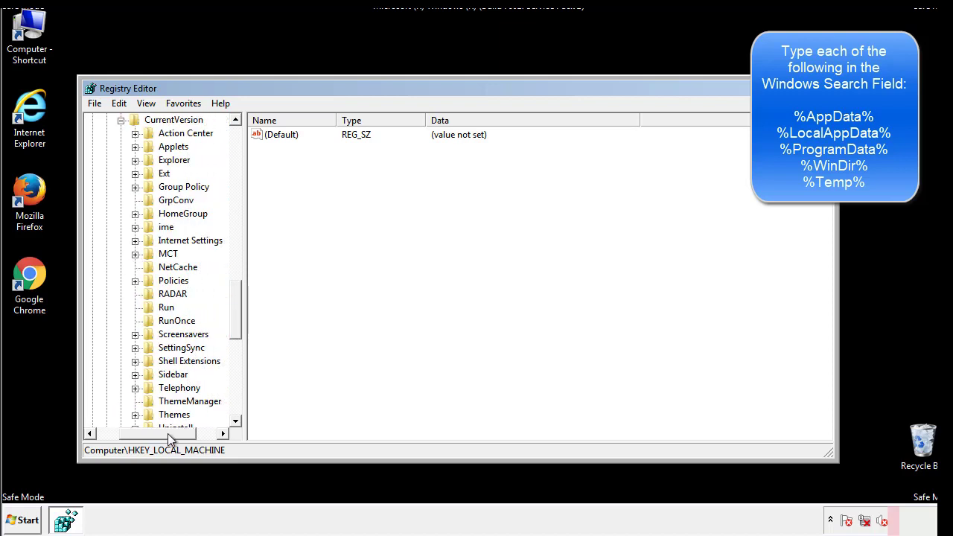
{"action": "left_click", "coordinate": [161, 303]}
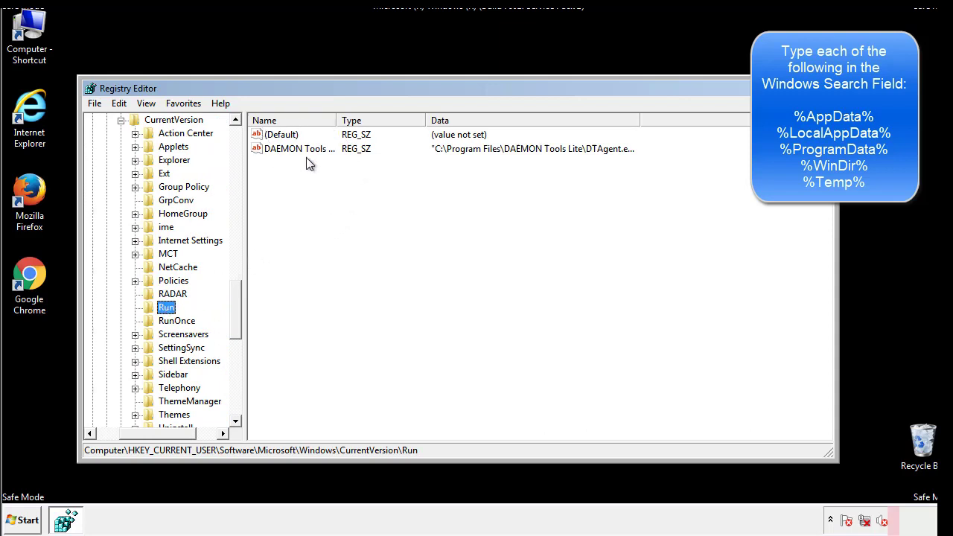
{"action": "left_click", "coordinate": [405, 170]}
{"action": "left_click_drag", "start_coordinate": [276, 214], "coordinate": [314, 169]}
{"action": "left_click_drag", "start_coordinate": [158, 431], "coordinate": [135, 433]}
{"action": "left_click_drag", "start_coordinate": [241, 323], "coordinate": [236, 311]}
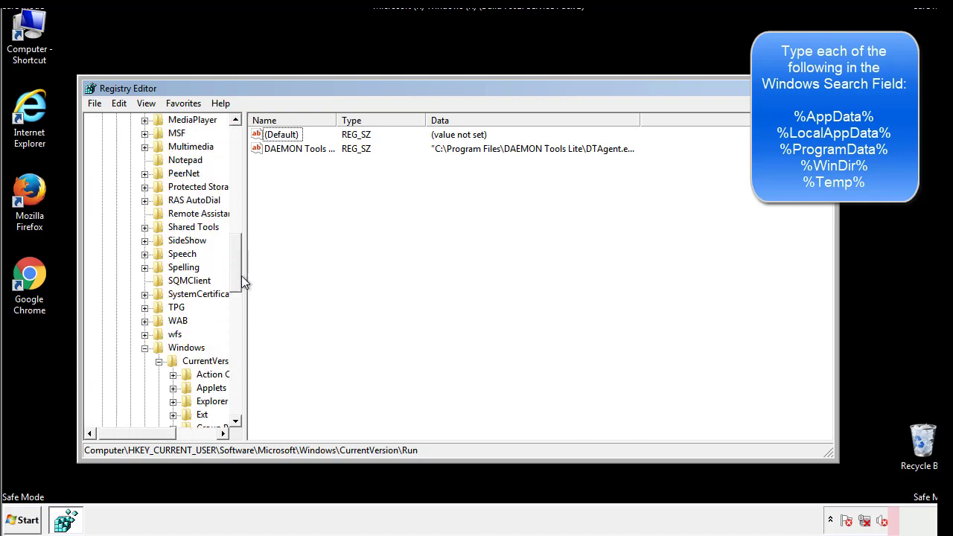
{"action": "left_click", "coordinate": [145, 347]}
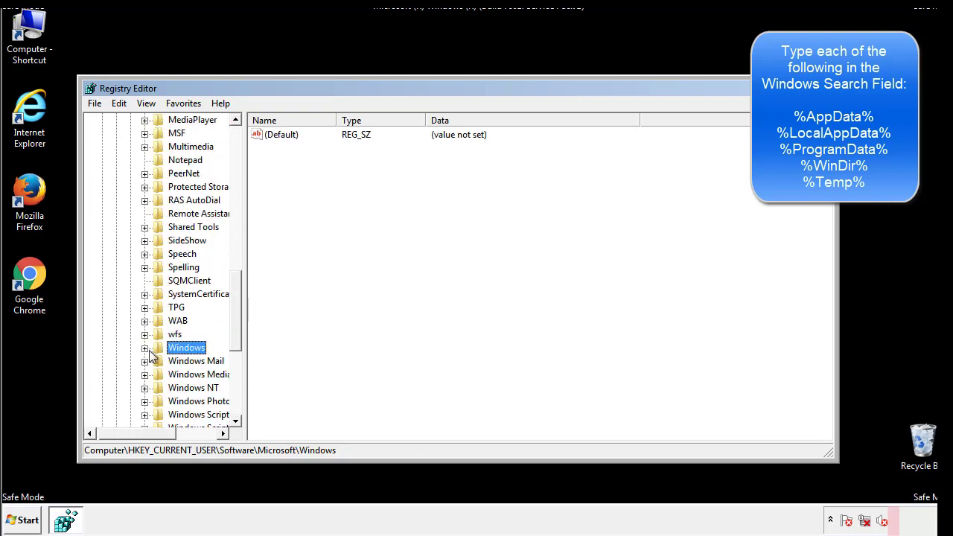
{"action": "left_click_drag", "start_coordinate": [239, 331], "coordinate": [239, 184]}
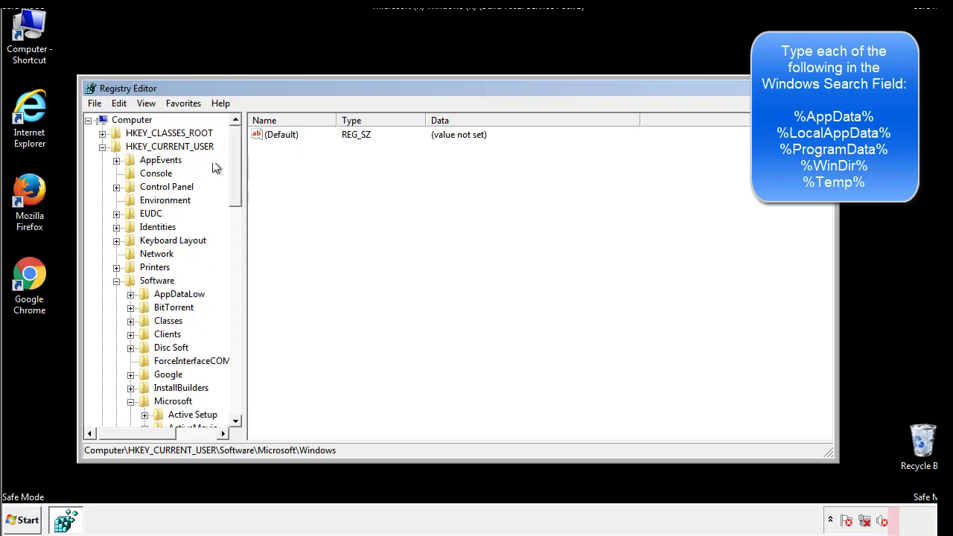
- Search the registry for %temp% with Edit > Find, landing on the Temporary Files key
{"action": "left_click", "coordinate": [120, 104]}
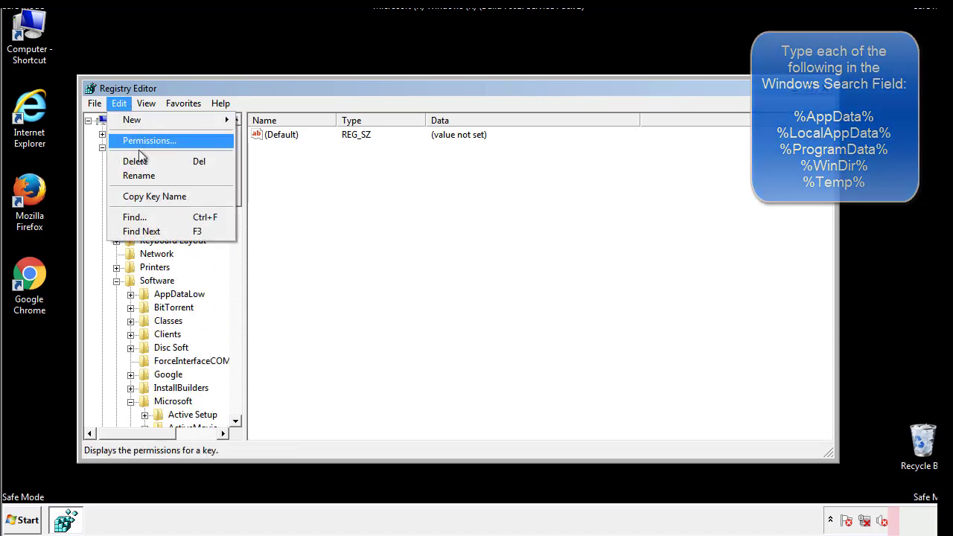
{"action": "left_click", "coordinate": [134, 217]}
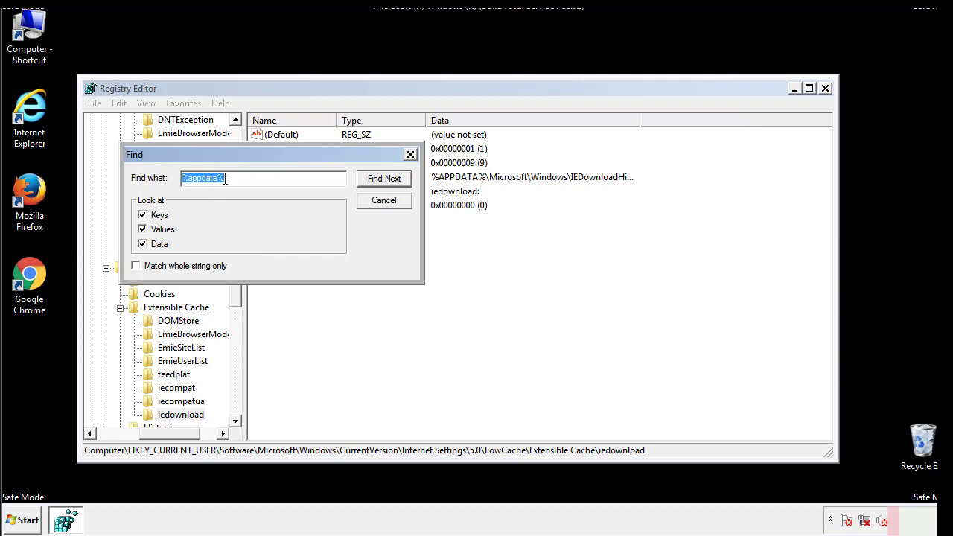
{"action": "type", "text": "%t"}
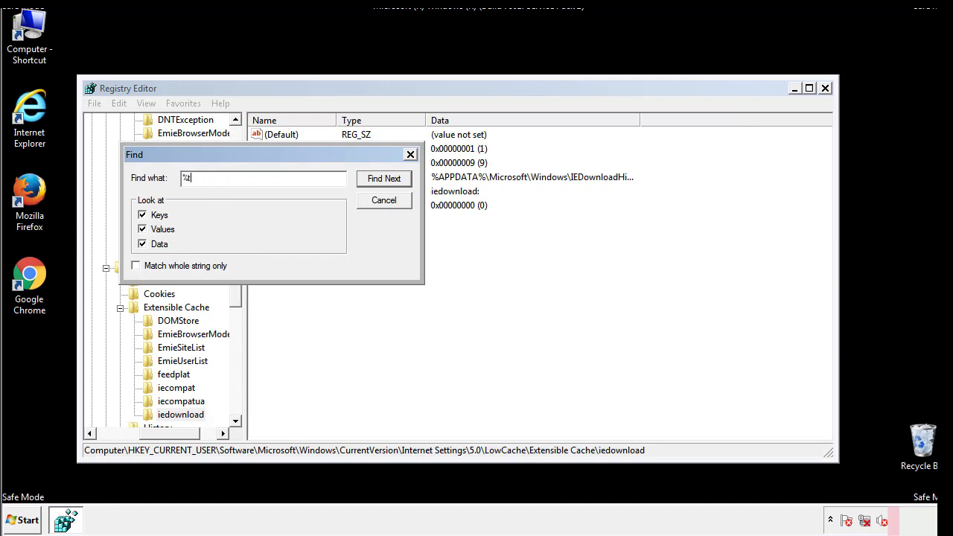
{"action": "type", "text": "emp%"}
{"action": "key", "text": "Return"}
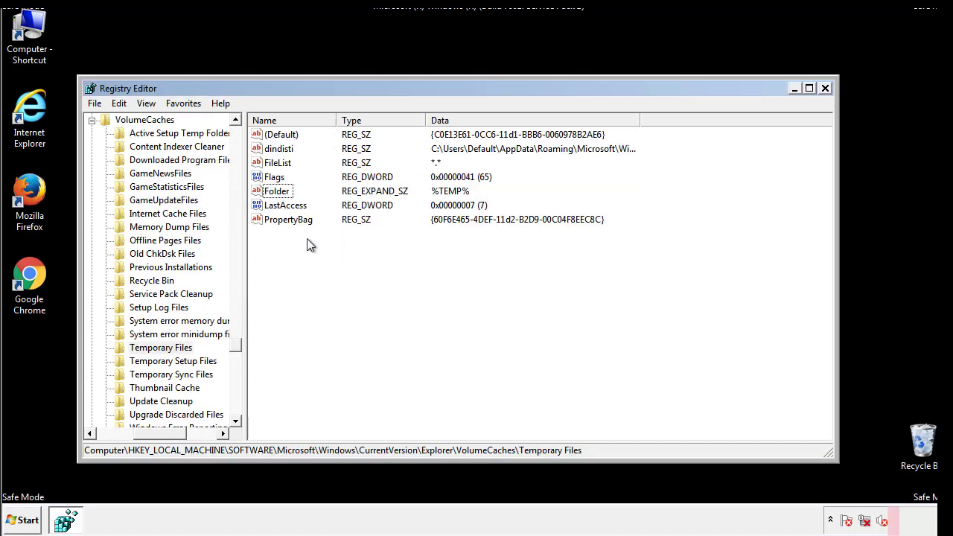
- Delete all Temporary Files values, including dindisti, leaving only (Default)
{"action": "mouse_move", "coordinate": [305, 238]}
{"action": "left_mouse_down"}
{"action": "mouse_move", "coordinate": [282, 214]}
{"action": "mouse_move", "coordinate": [268, 134]}
{"action": "left_mouse_up"}
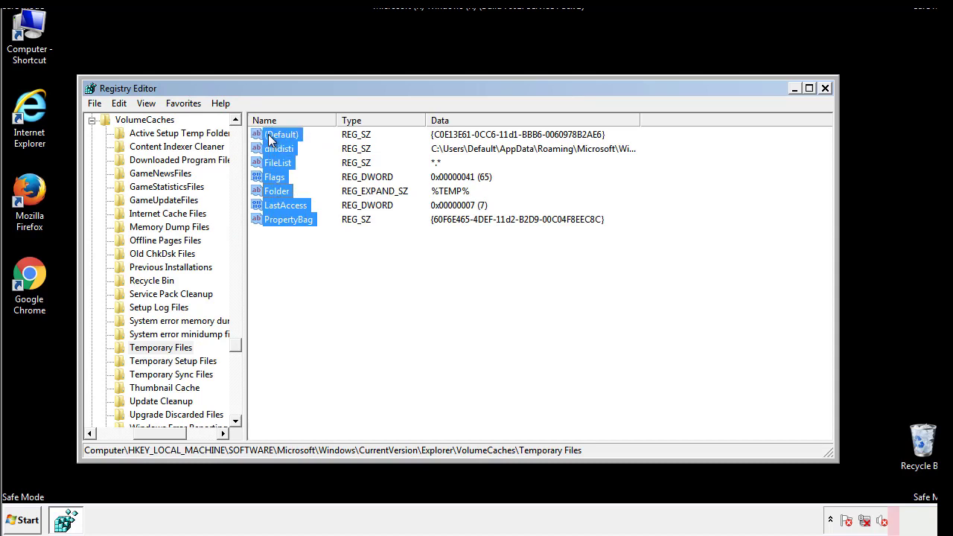
{"action": "right_click", "coordinate": [269, 134]}
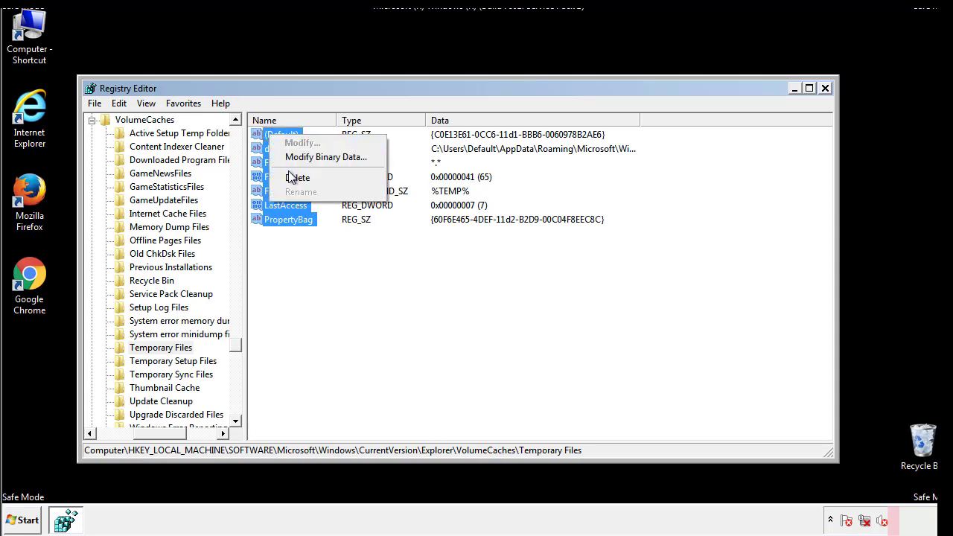
{"action": "left_click", "coordinate": [296, 177]}
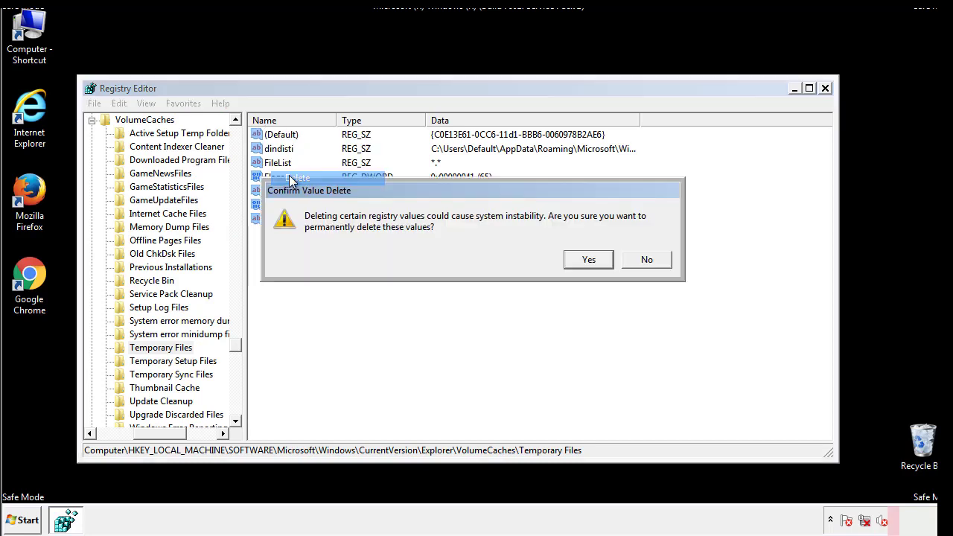
{"action": "left_click", "coordinate": [595, 259]}
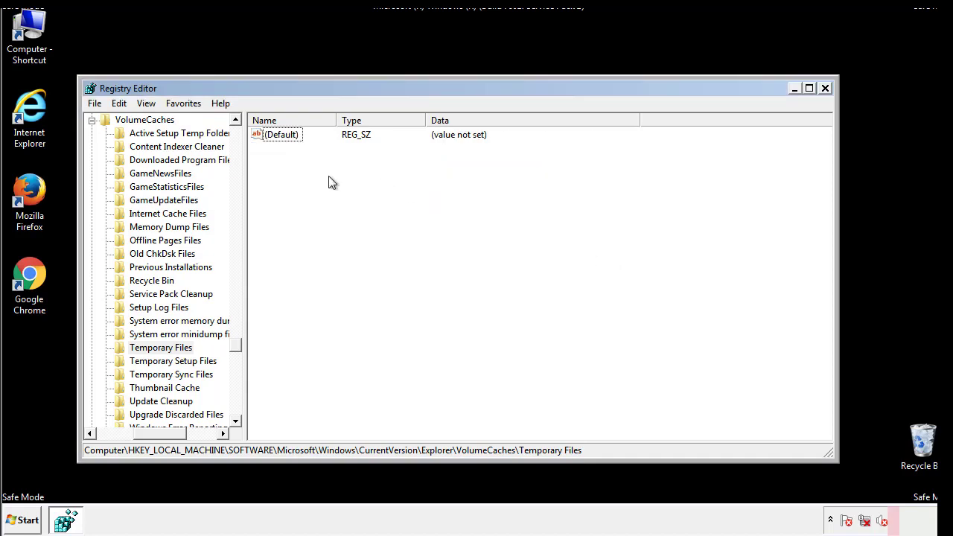
- Close Registry Editor and launch System Configuration by searching 'msconfig' from the Start menu
{"action": "left_click", "coordinate": [825, 89]}
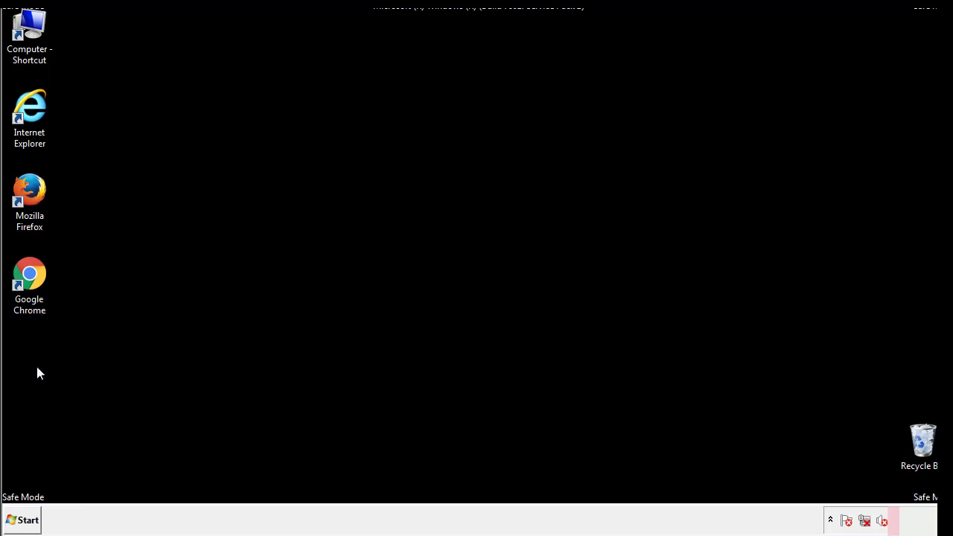
{"action": "left_click", "coordinate": [21, 521]}
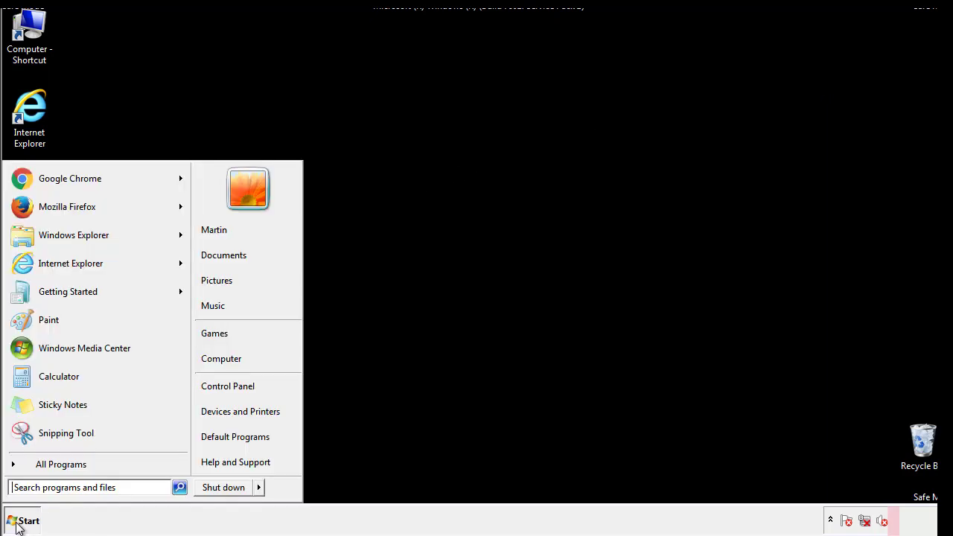
{"action": "left_click", "coordinate": [51, 488]}
{"action": "type", "text": "mscon"}
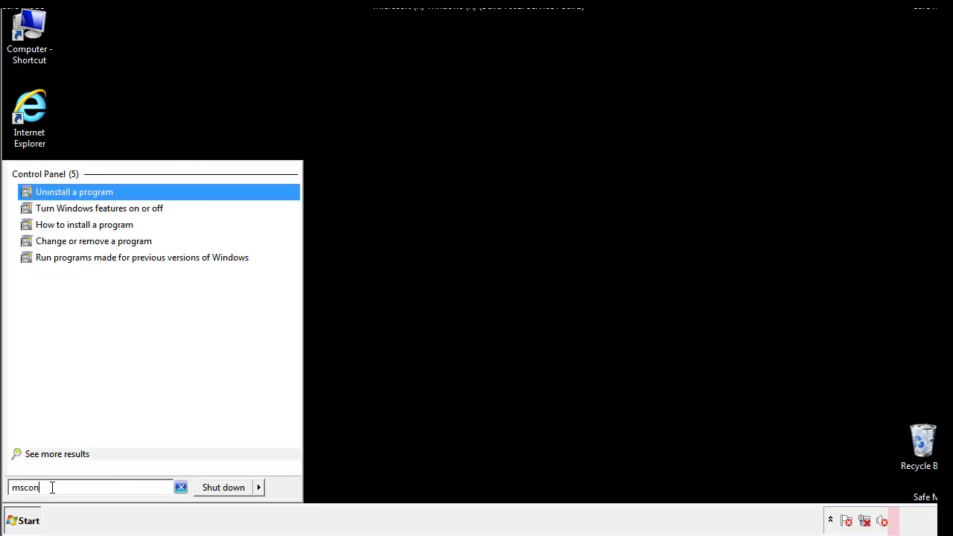
{"action": "type", "text": "fig"}
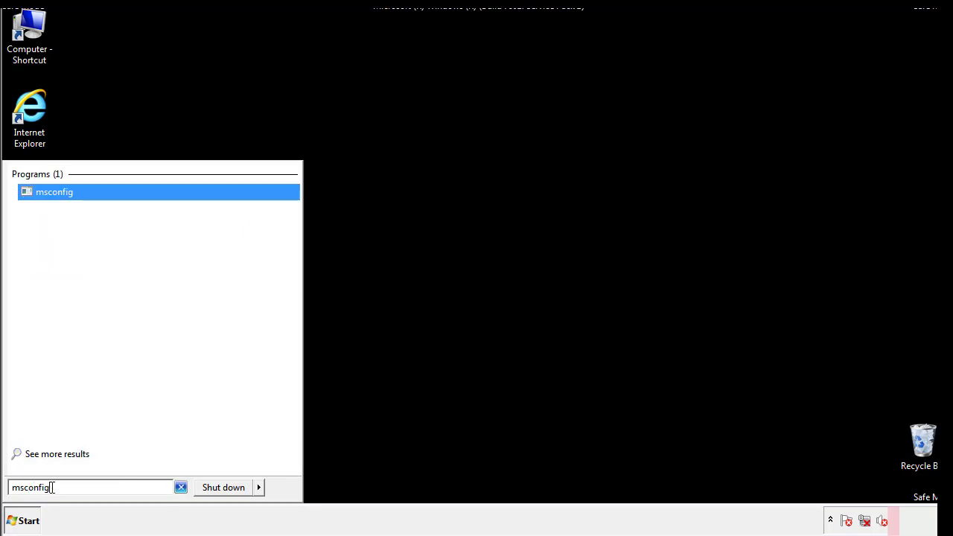
{"action": "key", "text": "Return"}
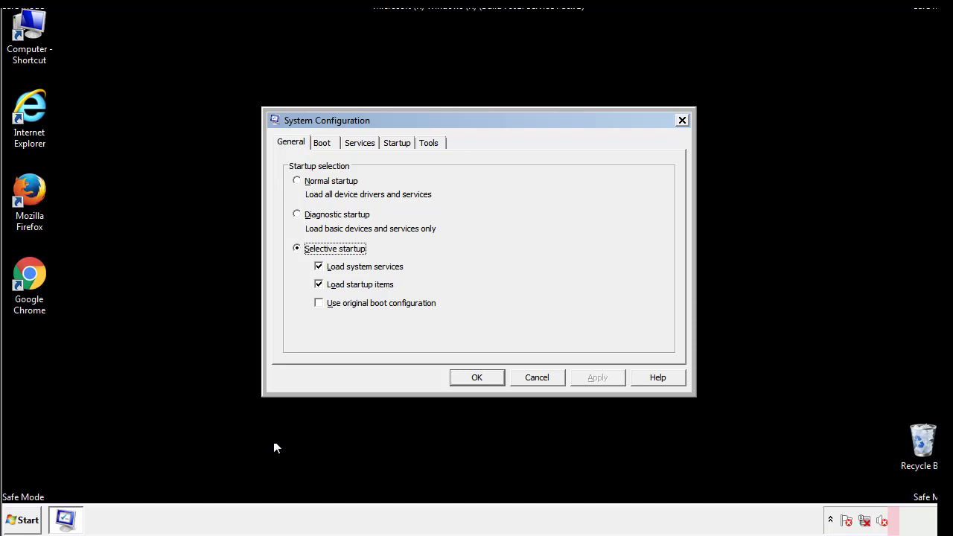
- Uncheck Safe boot on the Boot tab, apply and confirm, then restart Windows immediately
{"action": "left_click", "coordinate": [325, 143]}
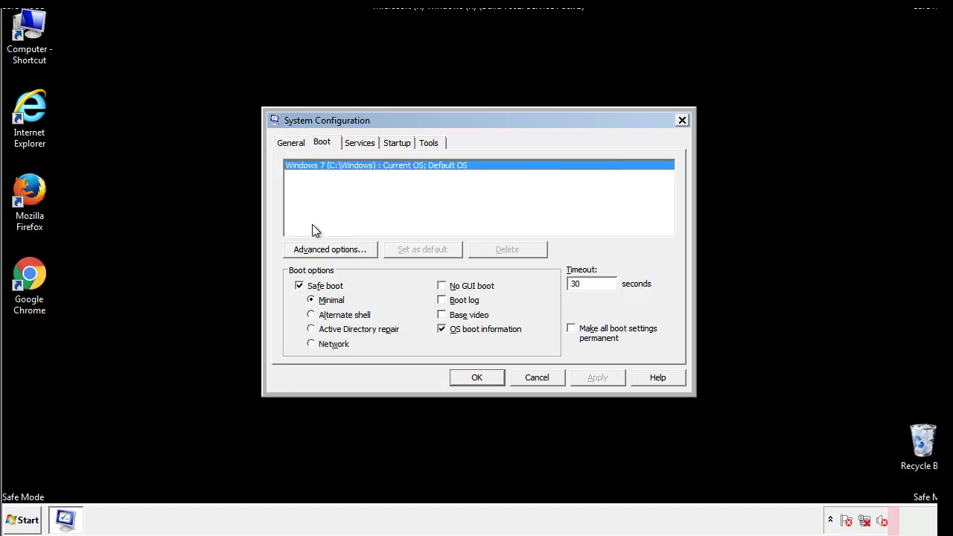
{"action": "left_click", "coordinate": [302, 286]}
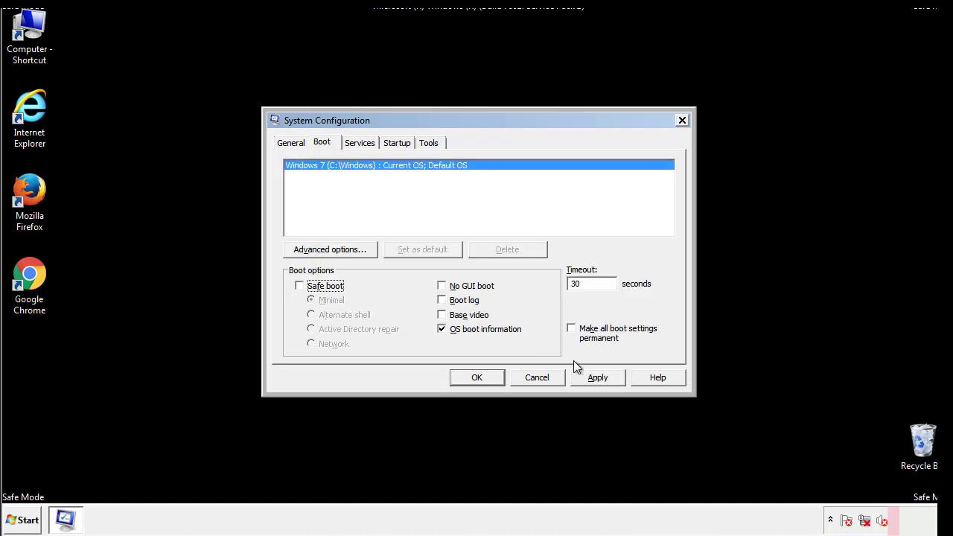
{"action": "left_click", "coordinate": [599, 377]}
{"action": "left_click", "coordinate": [476, 376]}
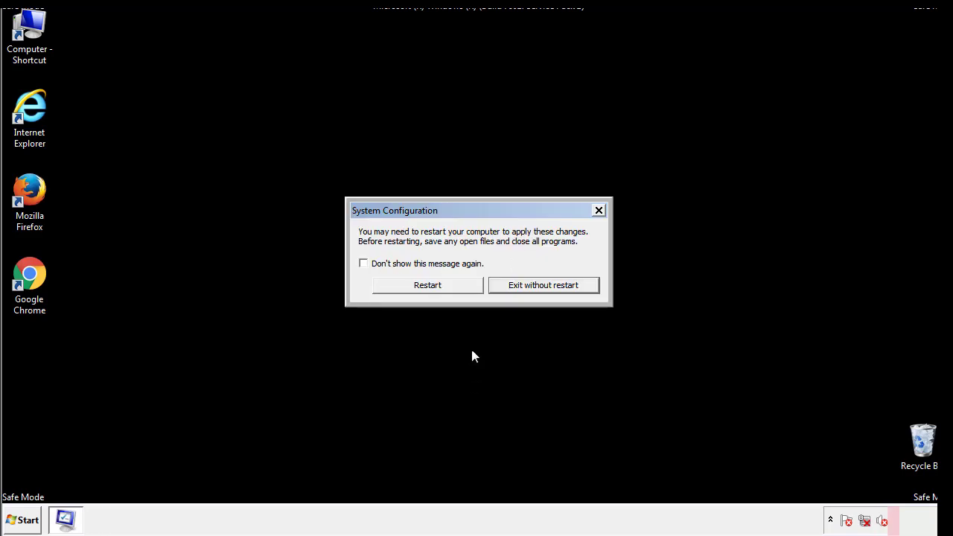
{"action": "left_click", "coordinate": [441, 288]}
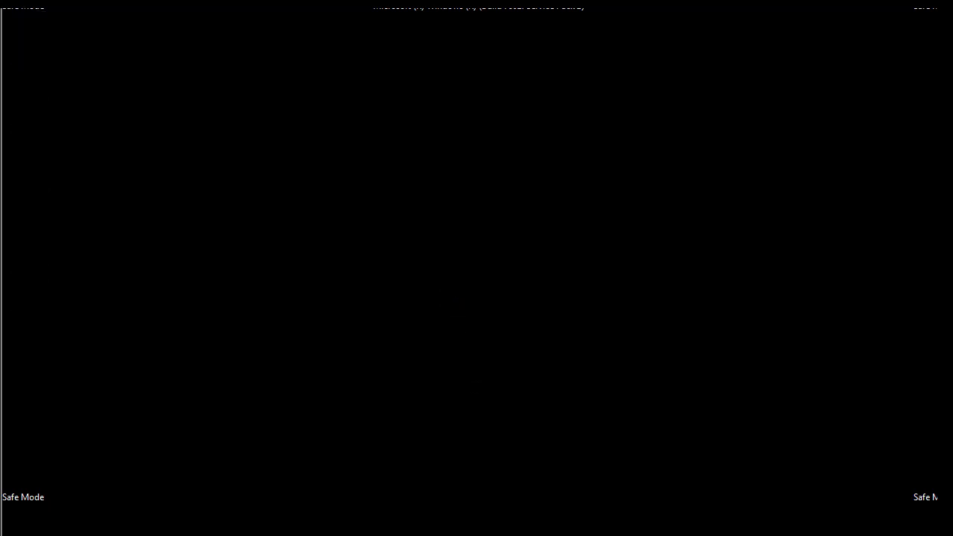